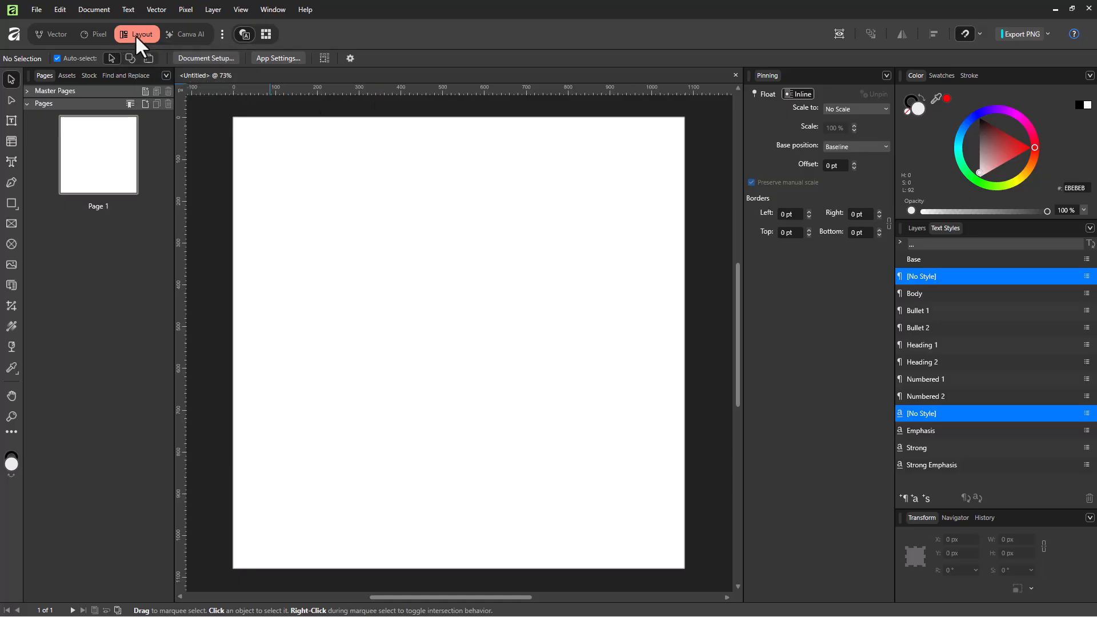
- Show the table formats for the Table tool and create a new table format
left_click(10, 141)
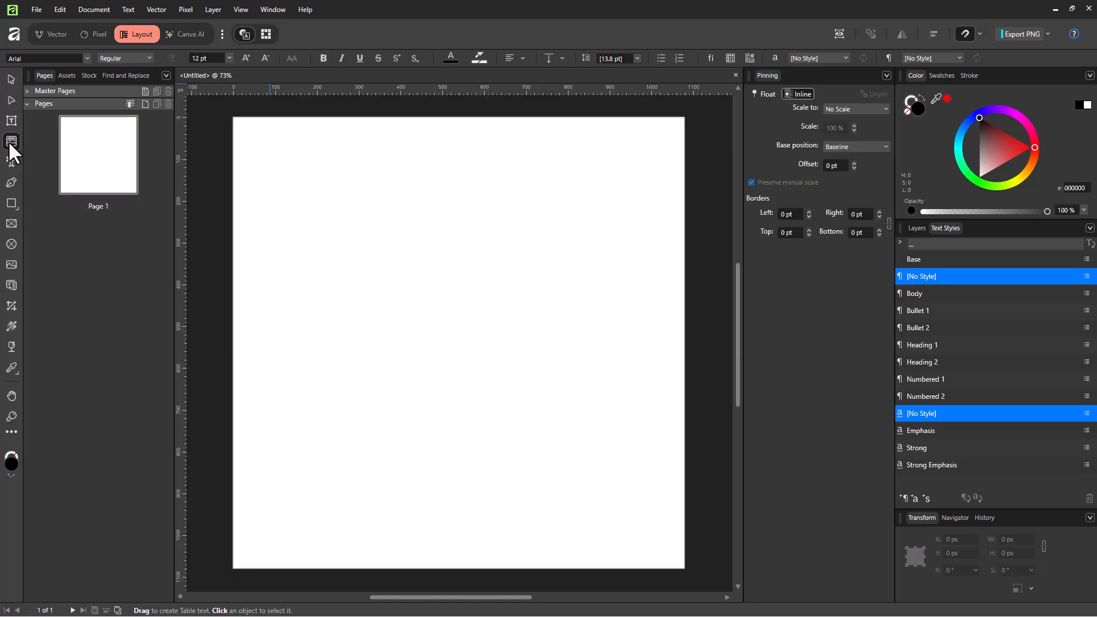
left_click(749, 56)
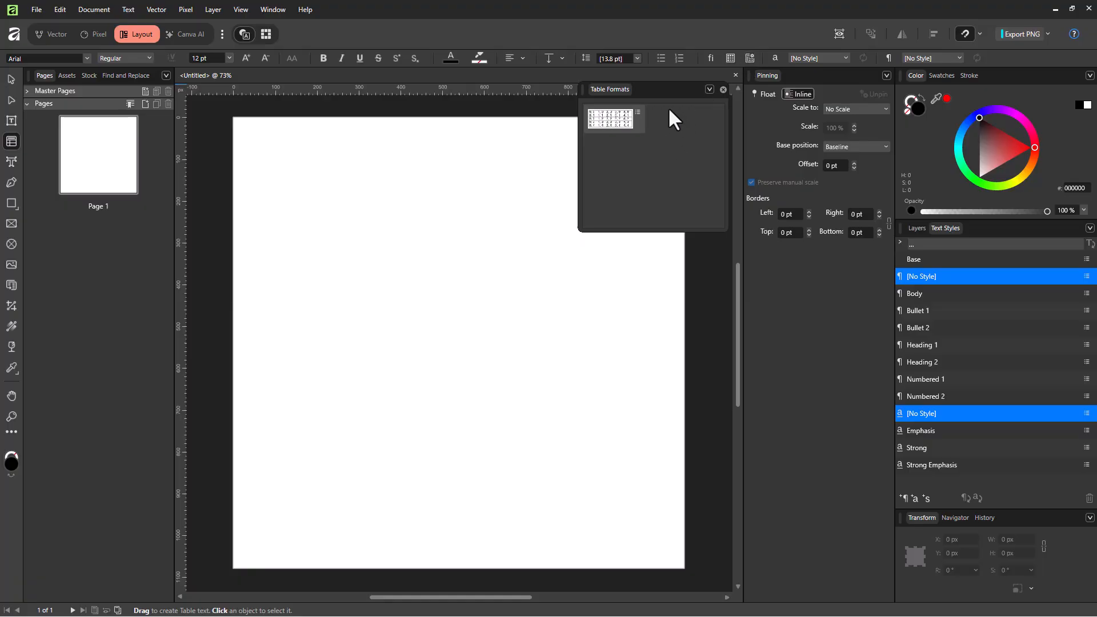
left_click(709, 89)
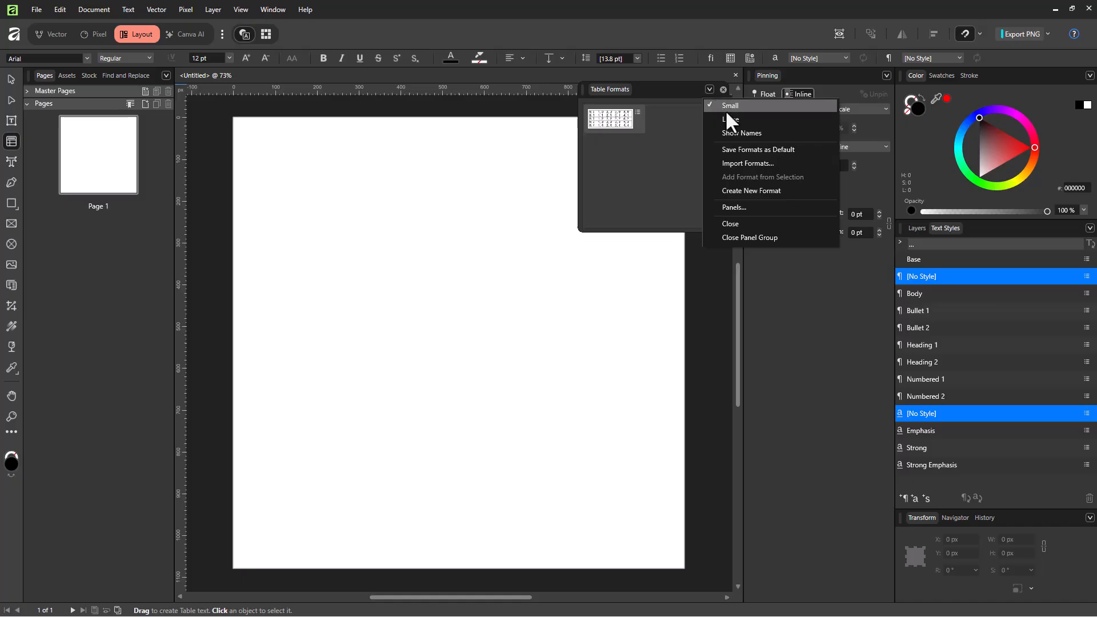
left_click(753, 191)
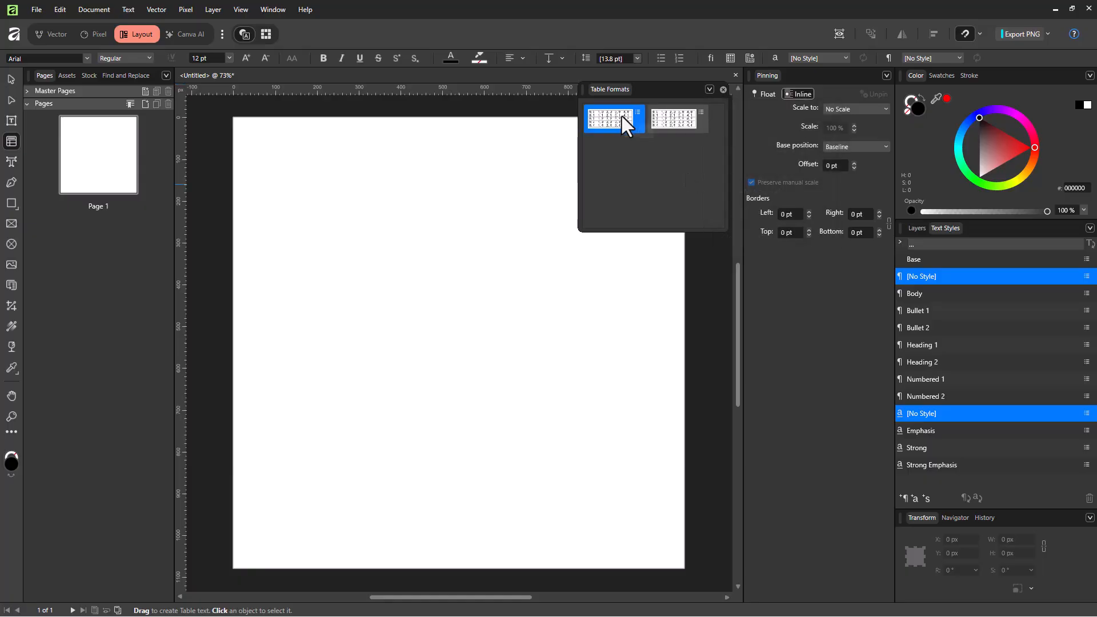
- Edit table format "Format 1" to give its default cell format a light yellow fill (RGB 246, 255, 162)
left_click(677, 119)
left_click(606, 114)
left_click(687, 121)
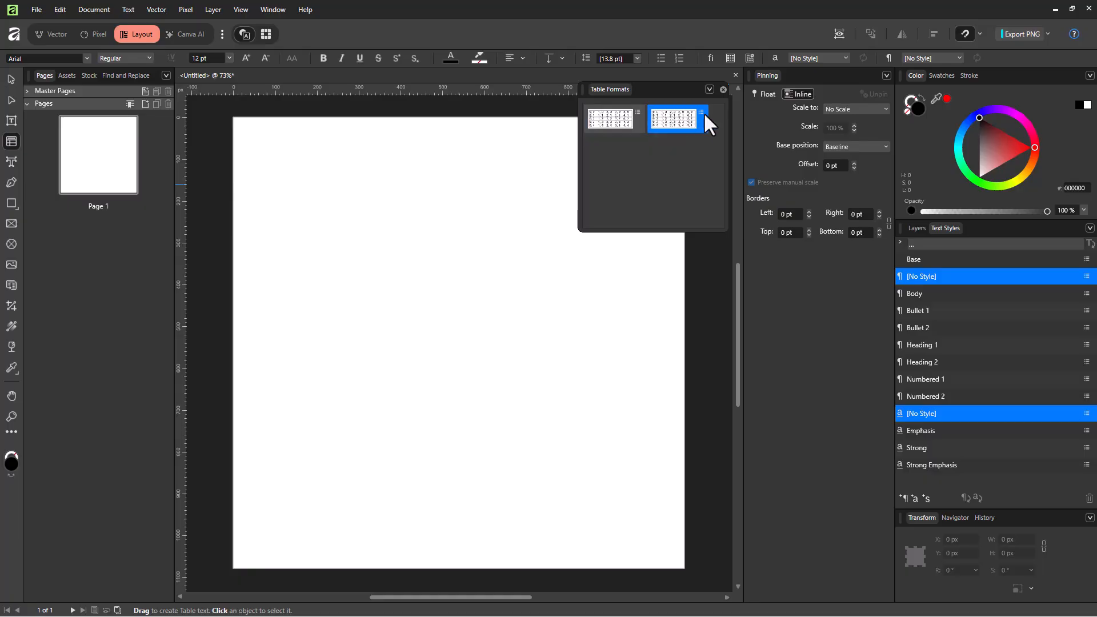
left_click(702, 112)
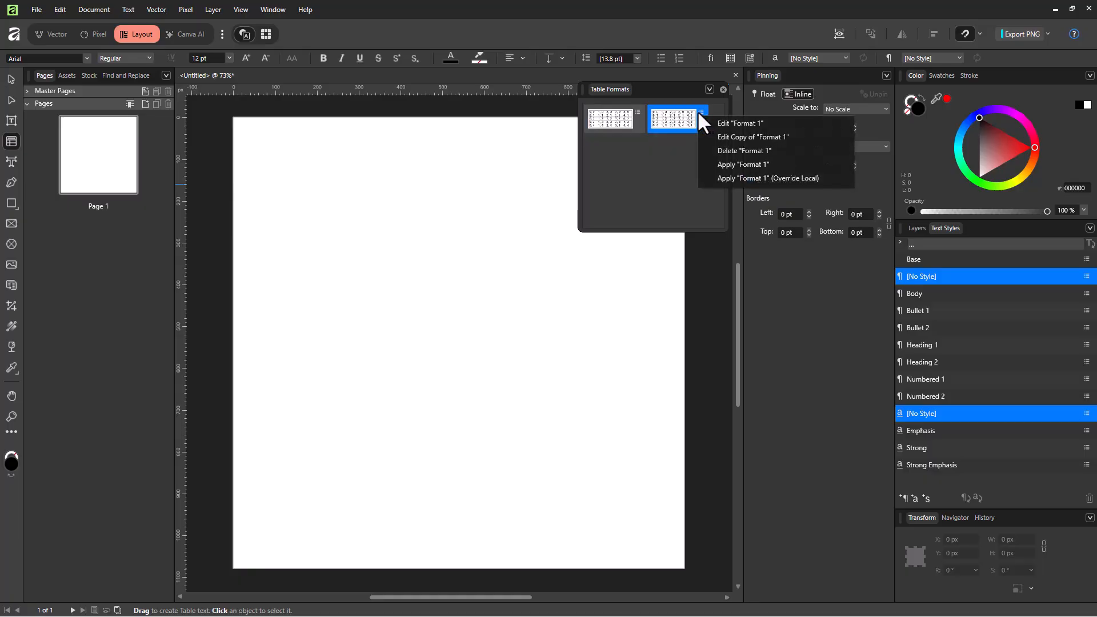
left_click(736, 122)
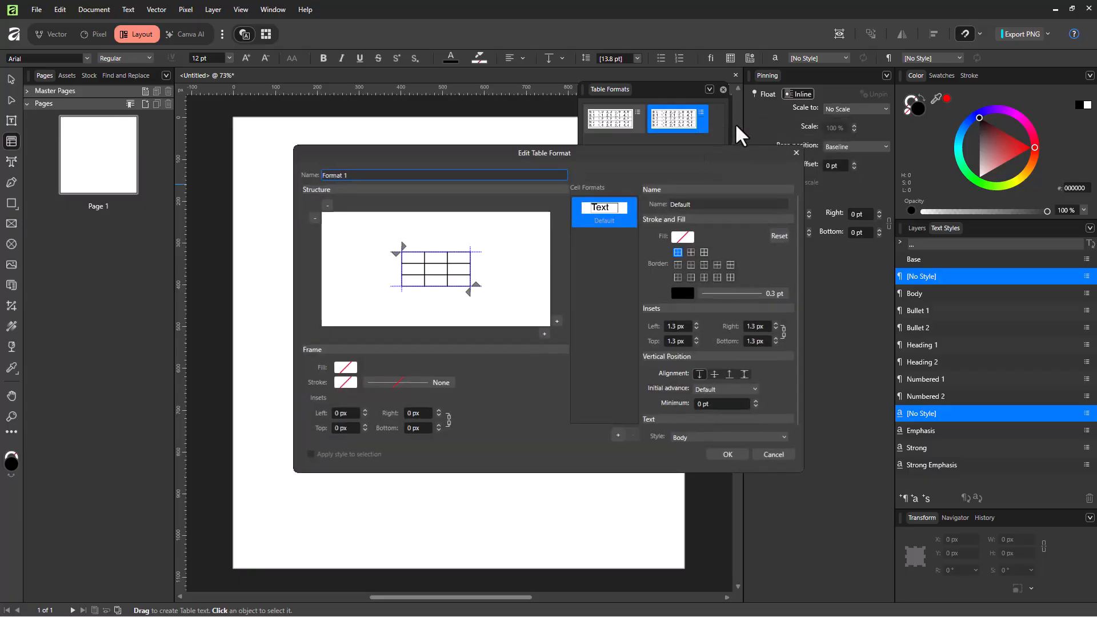
left_click(691, 254)
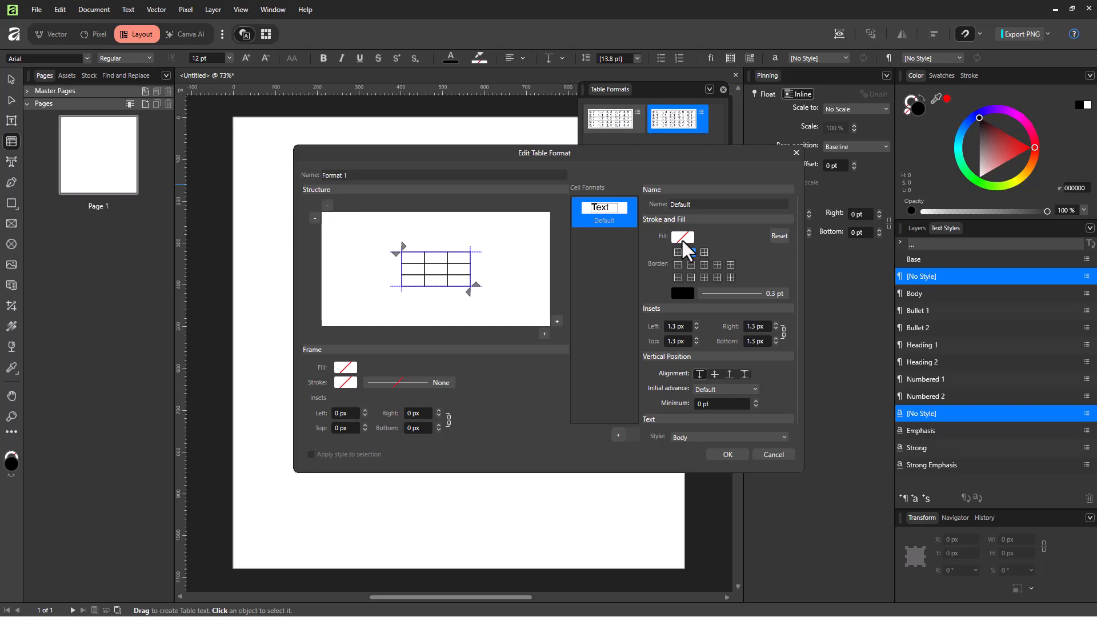
left_click(682, 237)
left_click(626, 341)
left_click_drag(625, 341, 630, 332)
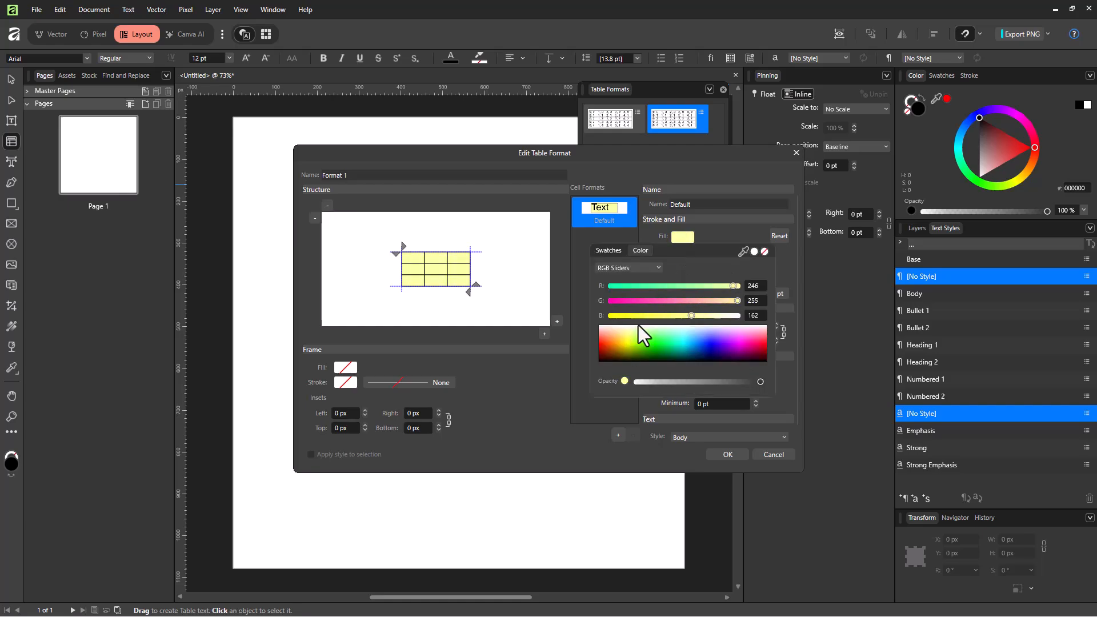
left_click(743, 231)
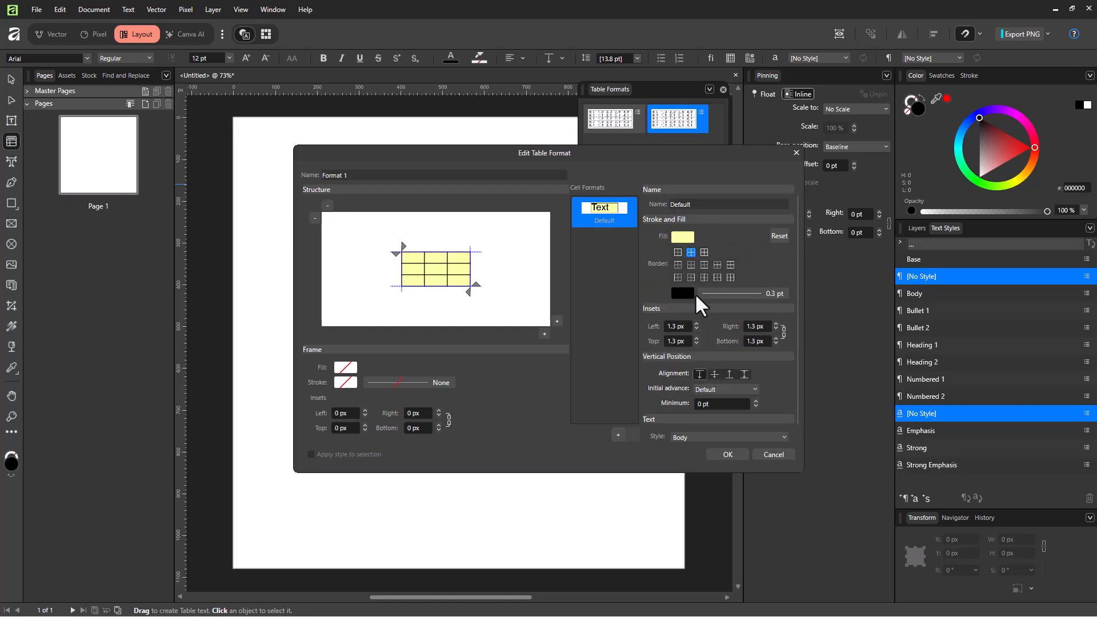
- Set the default cell format's inside borders to 9.2 pt and all its cell insets to 3 px
left_click(734, 294)
mouse_move(706, 329)
left_mouse_down()
mouse_move(746, 330)
mouse_move(733, 329)
left_mouse_up()
scroll(689, 330, "down", 1)
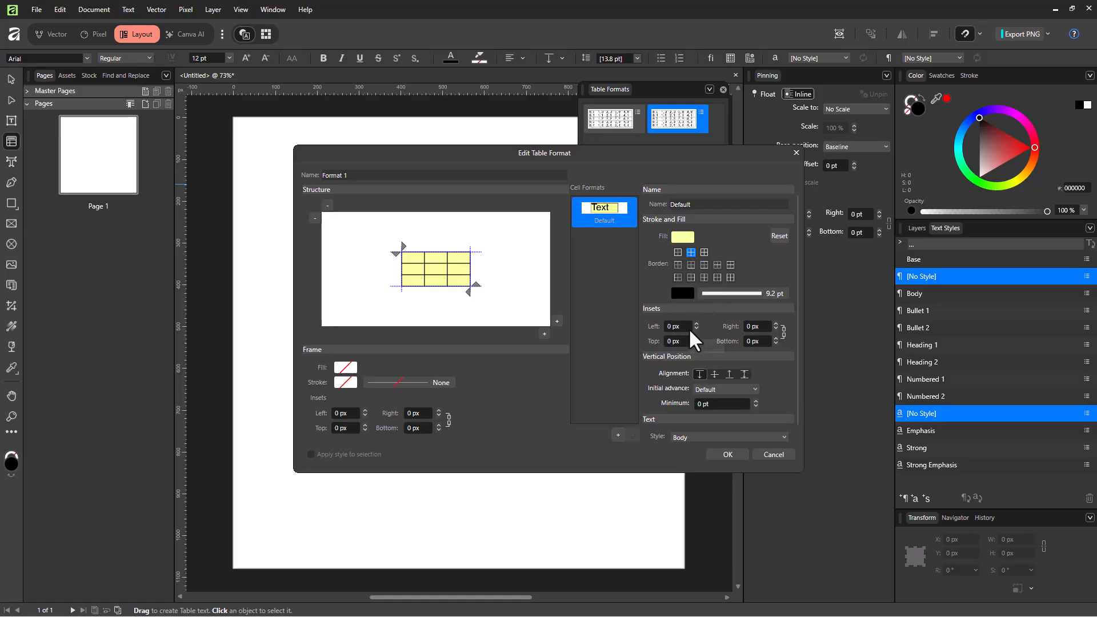
scroll(665, 322, "up", 3)
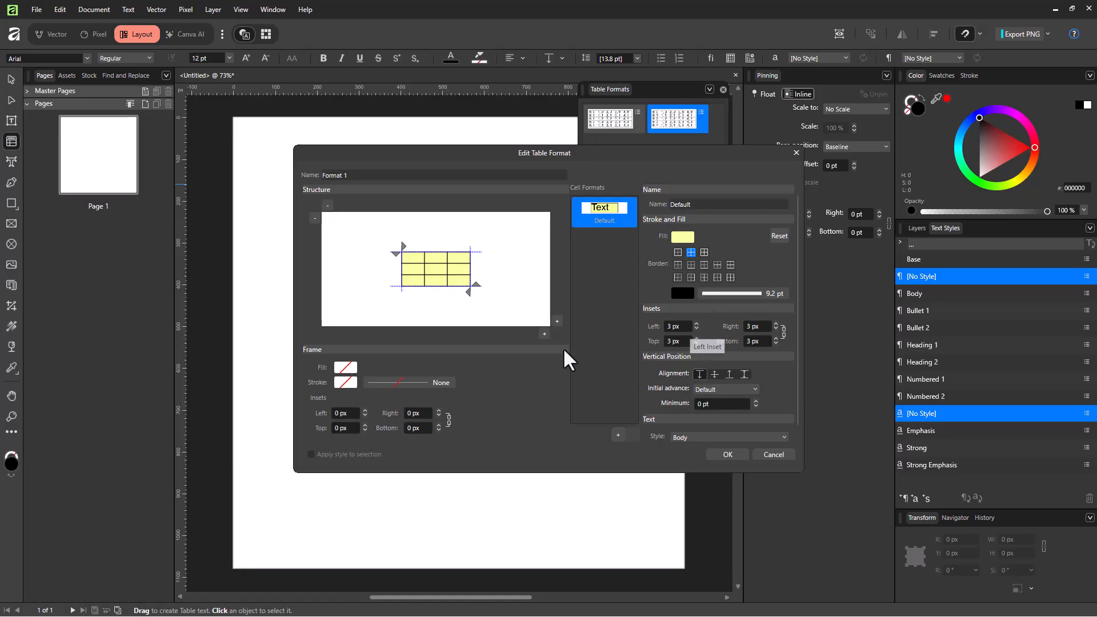
- Give the table format's frame an orange-red stroke 8.6 pt wide
left_click(345, 383)
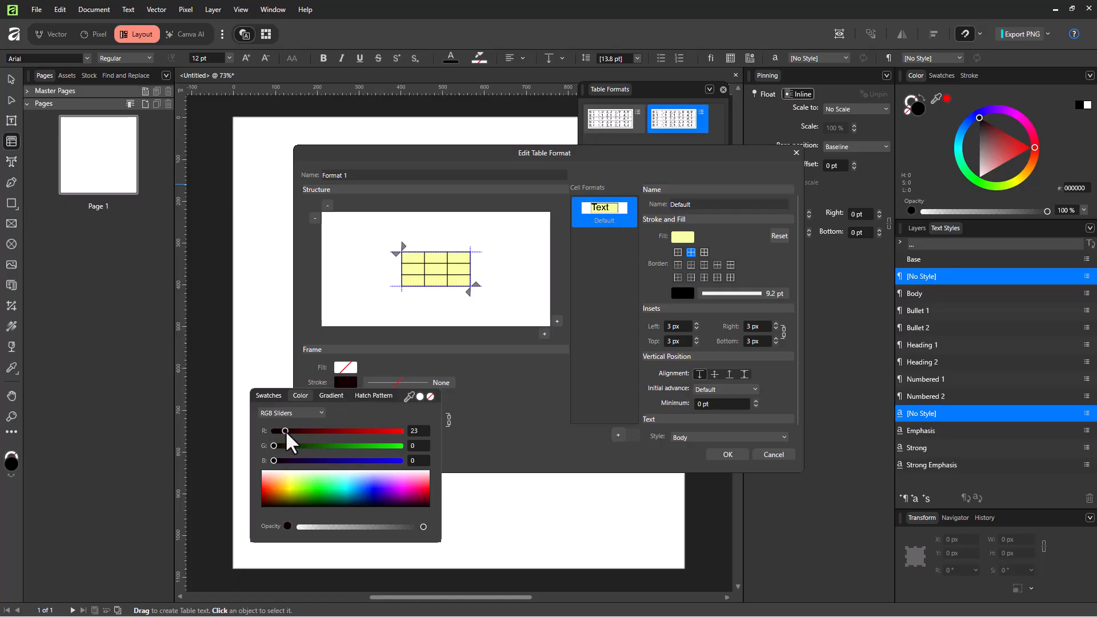
mouse_move(292, 474)
left_mouse_down()
mouse_move(283, 495)
mouse_move(291, 486)
mouse_move(268, 493)
left_mouse_up()
left_click(435, 383)
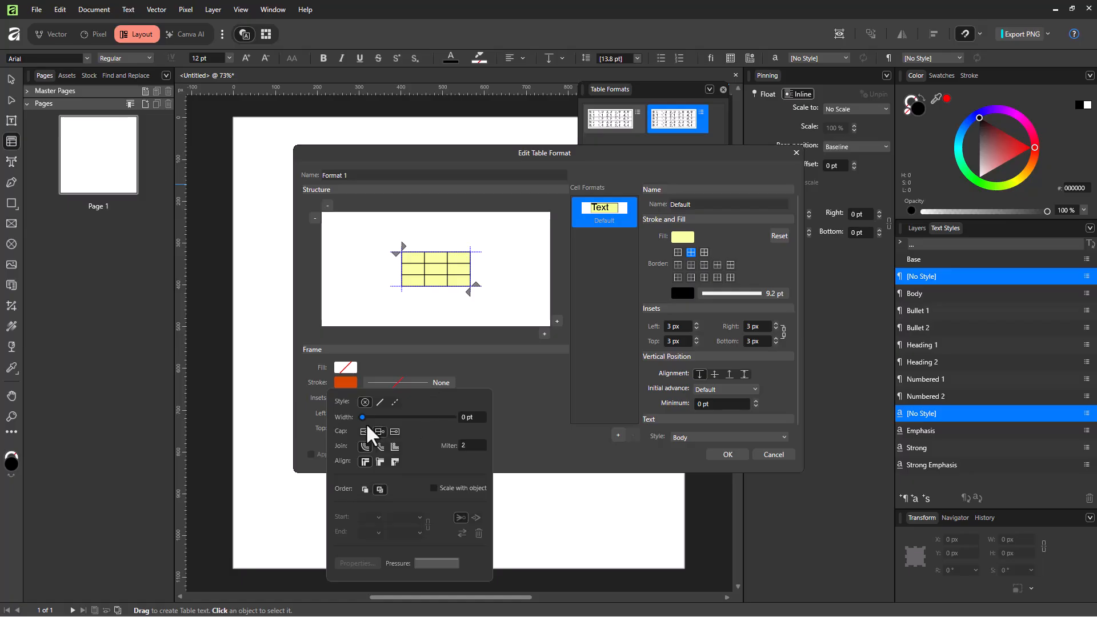
left_click_drag(364, 417, 380, 418)
left_click(446, 382)
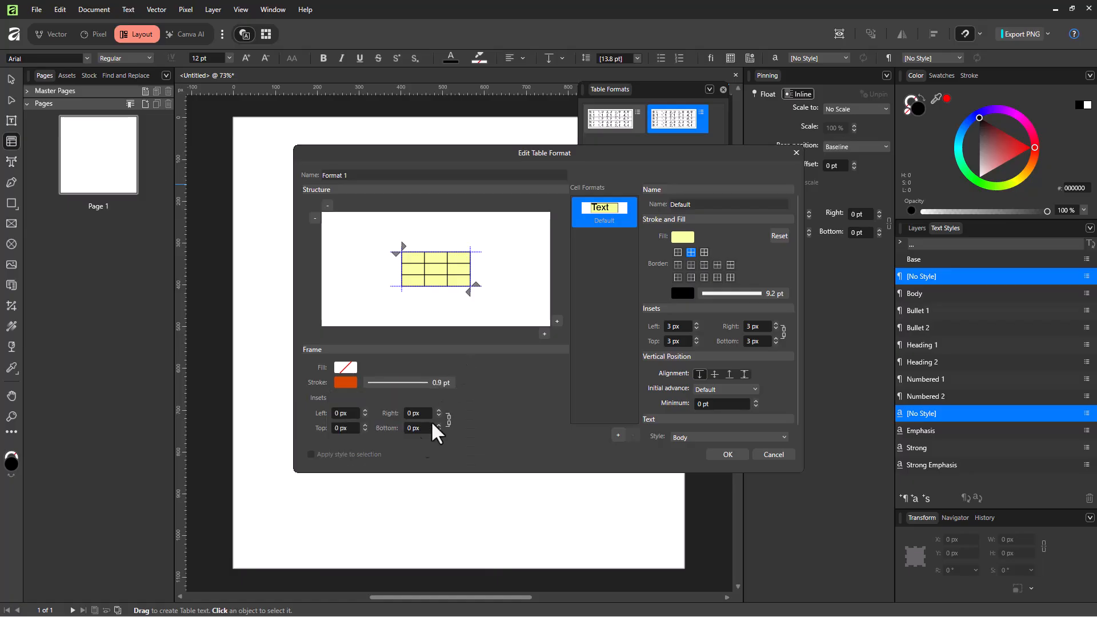
left_click(403, 384)
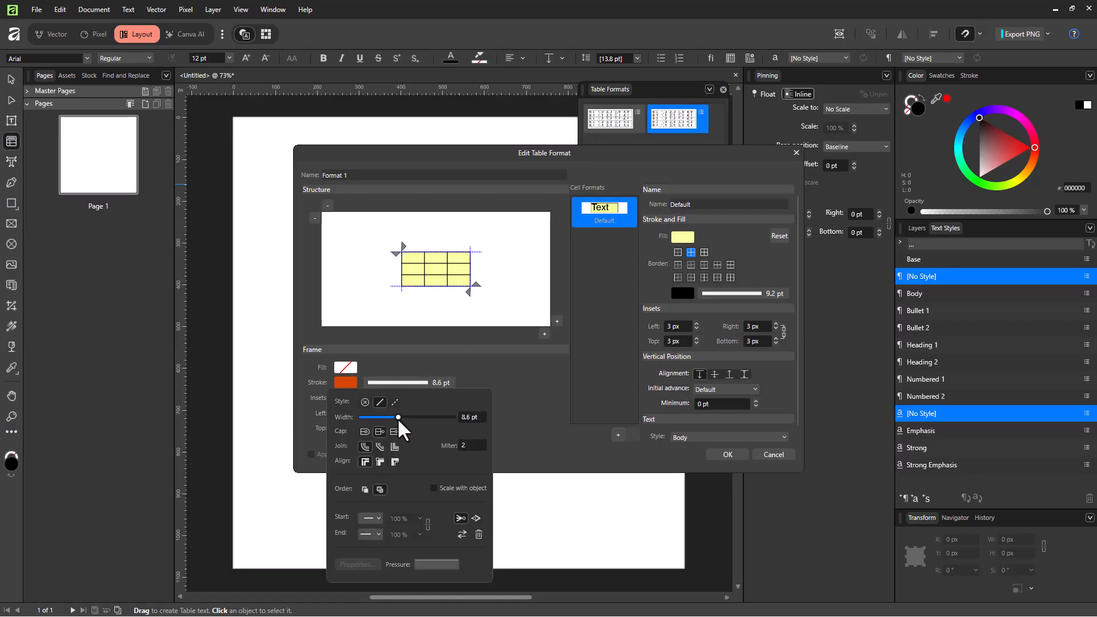
- Fill the table format's frame with green and apply the edited format settings
left_click(345, 367)
left_click(300, 475)
left_click_drag(302, 478, 305, 481)
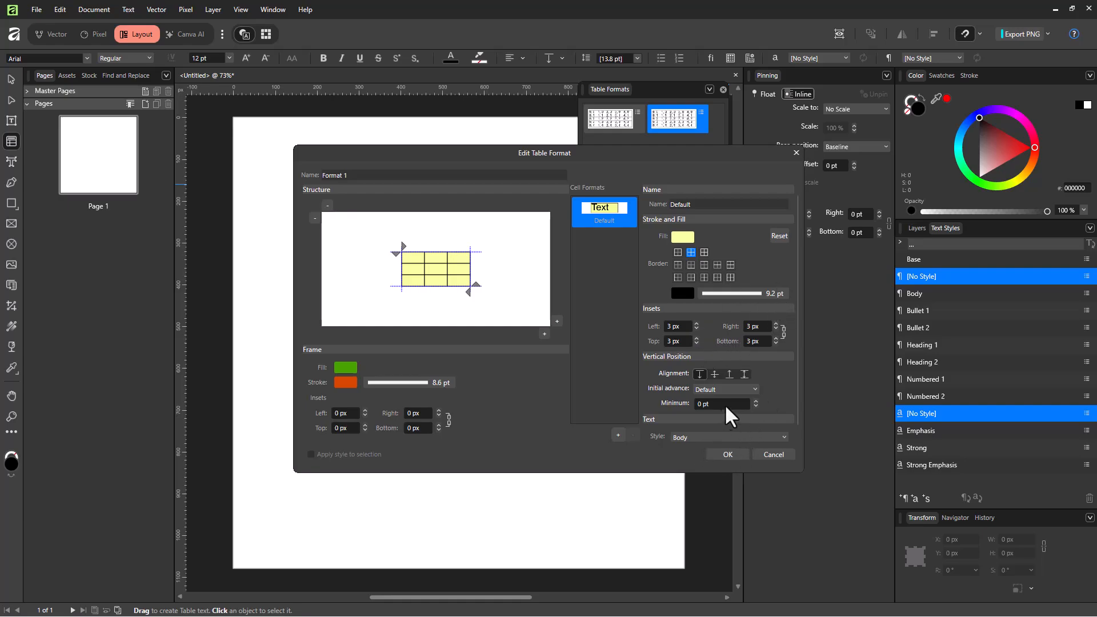
scroll(721, 407, "down", 1)
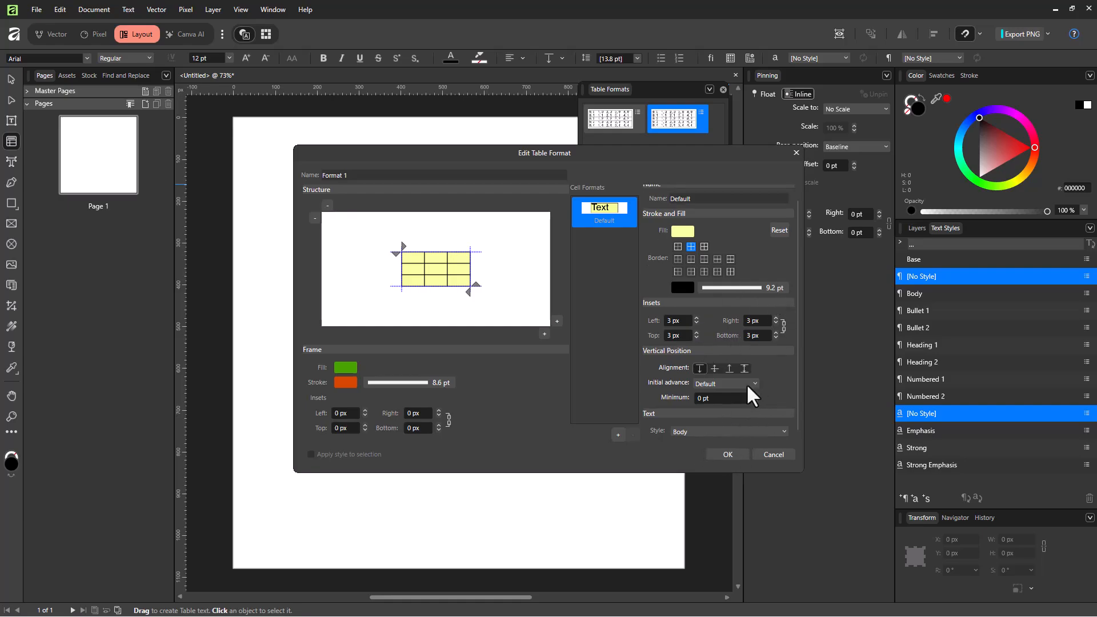
left_click(728, 455)
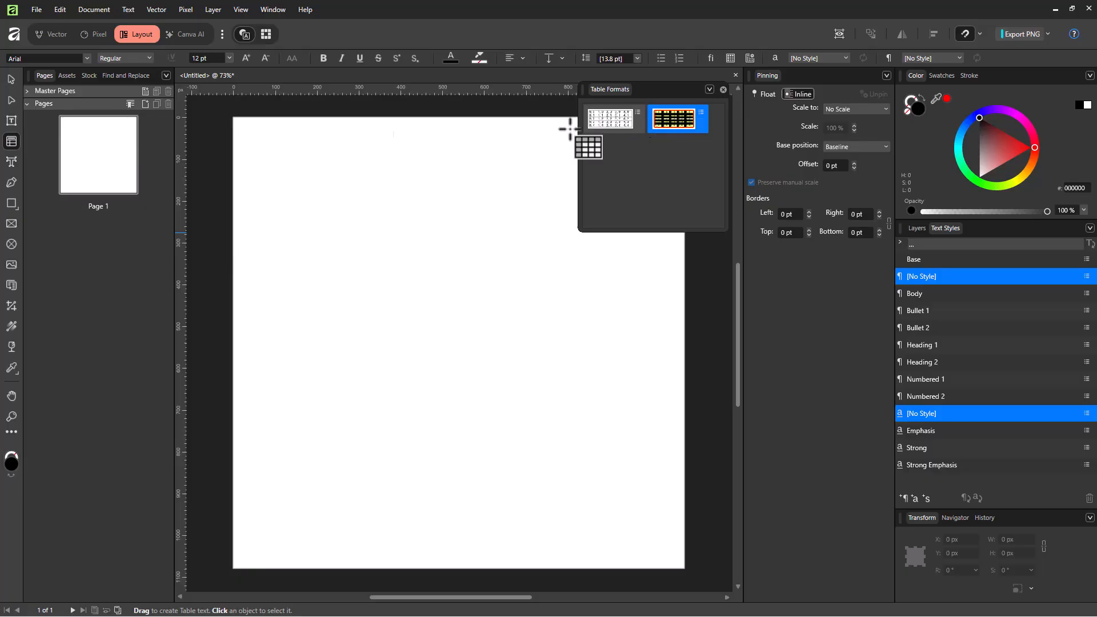
- Draw a table about 610 by 360 px in the upper part of the page, then deselect it
left_click_drag(278, 166, 540, 319)
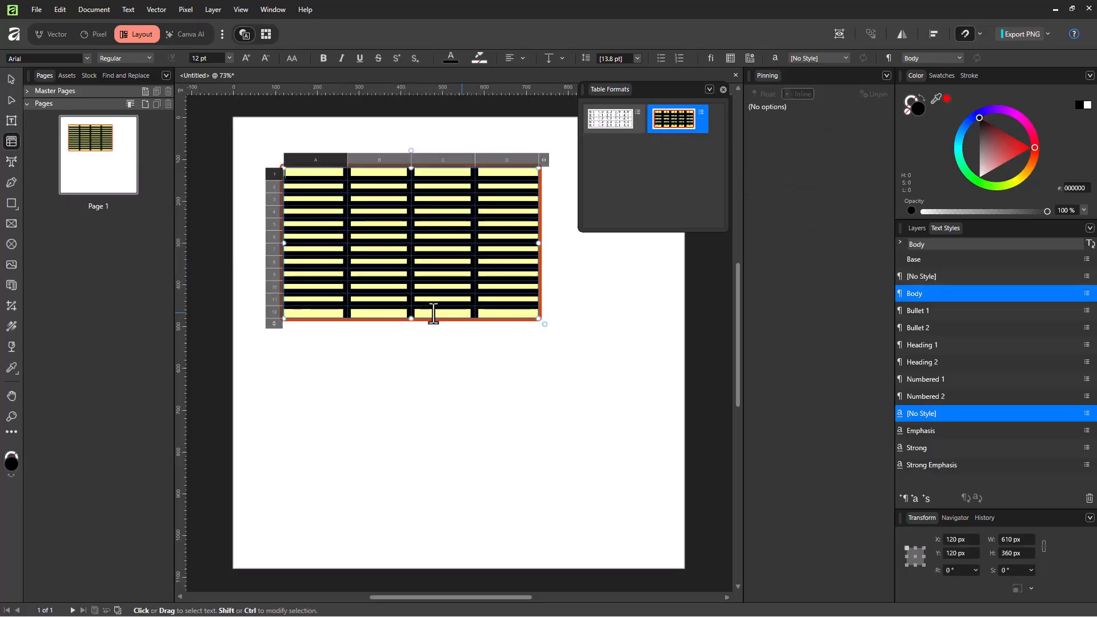
left_click(408, 209)
left_click(483, 253)
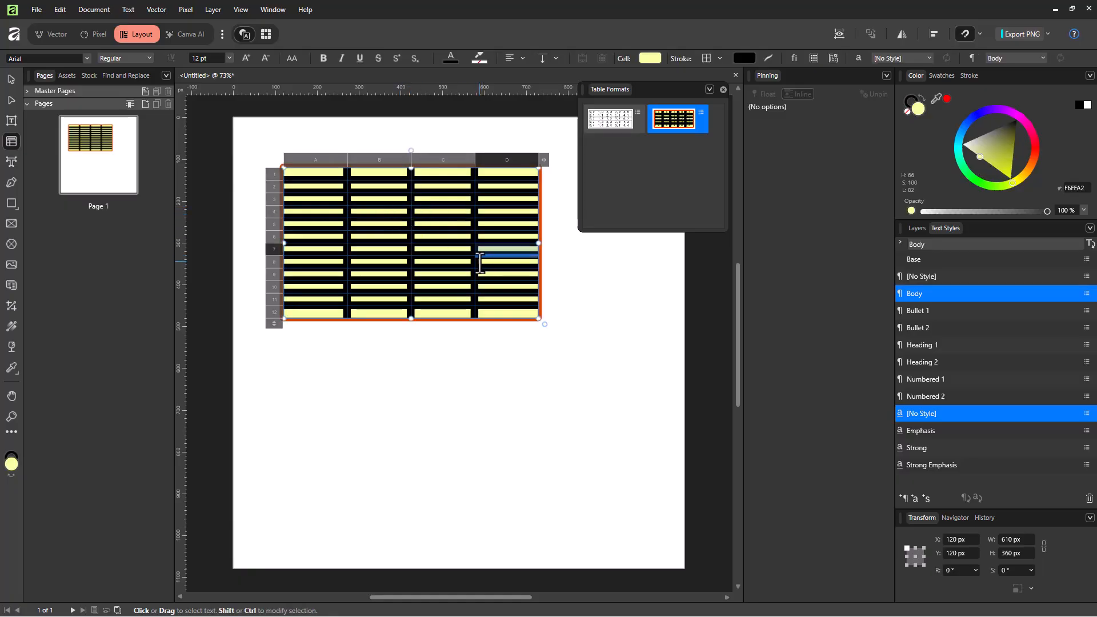
left_click(11, 79)
left_click(557, 317)
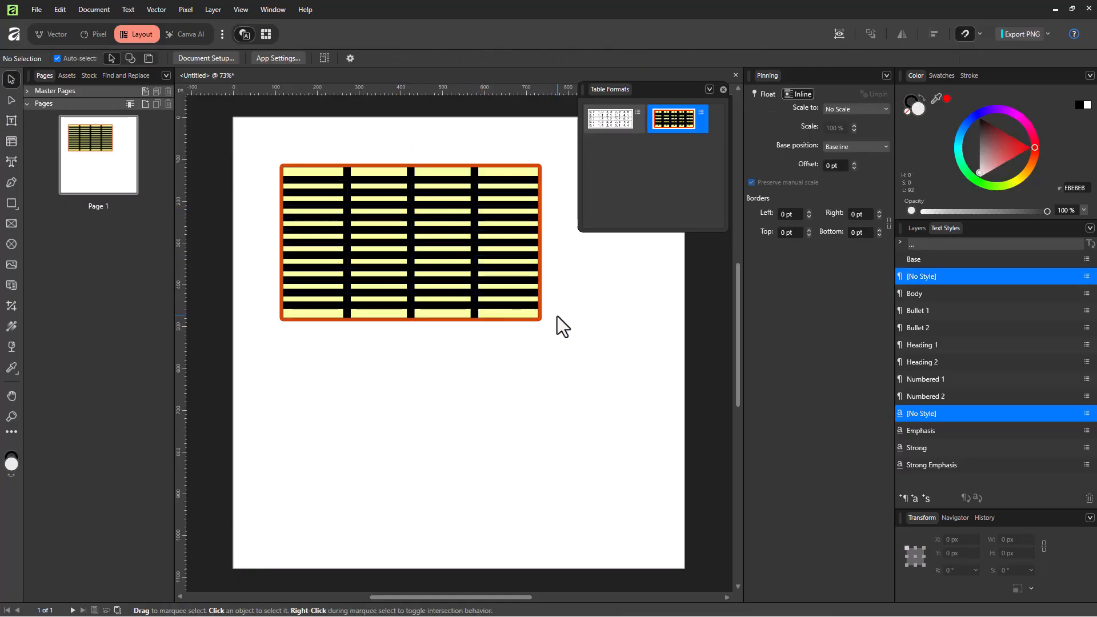
- Select the table on the page and set its frame stroke width to 12.7 pt
left_click(475, 294)
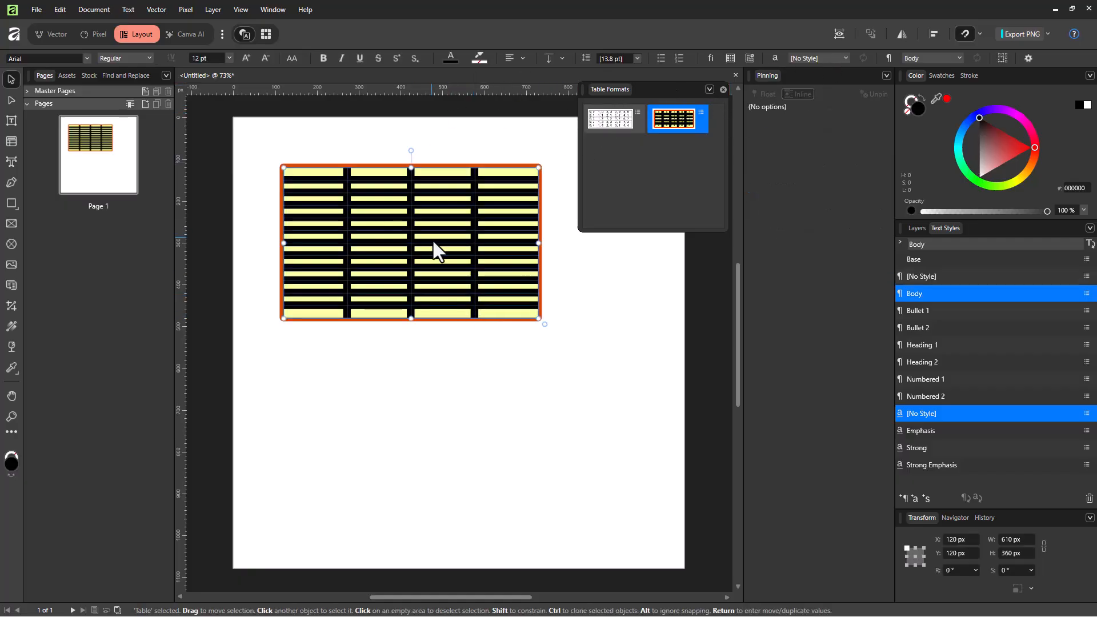
left_click(730, 59)
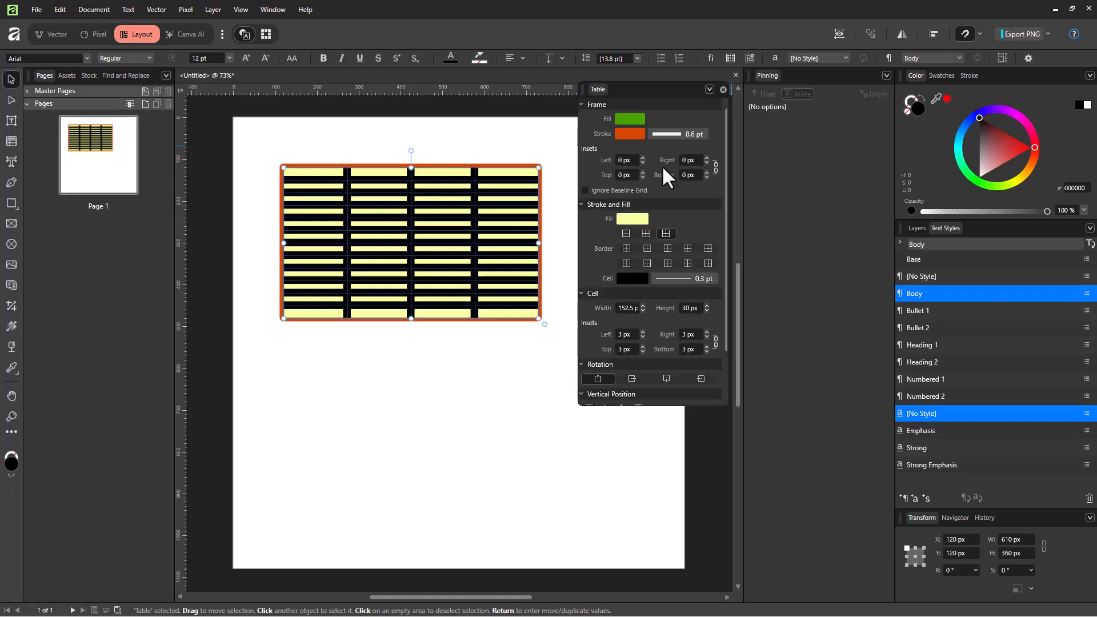
left_click(694, 136)
mouse_move(667, 170)
left_mouse_down()
mouse_move(649, 169)
mouse_move(686, 170)
left_mouse_up()
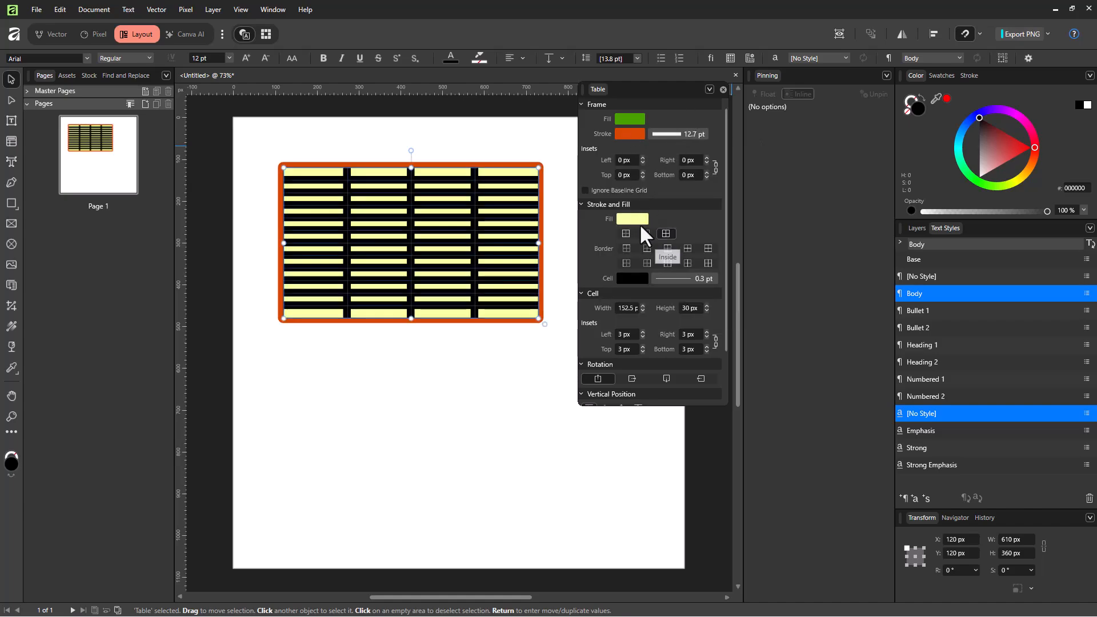
- Change the table's cell fill to light green (RGB 156, 255, 162) and its cell border width to 0.5 pt
left_click(639, 220)
left_click(638, 267)
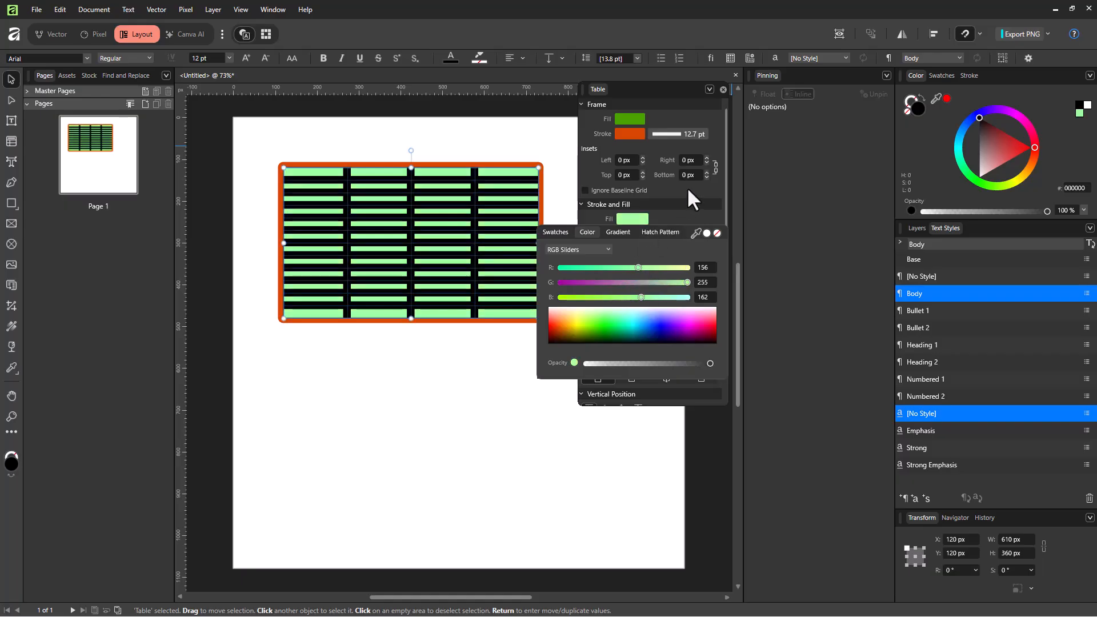
left_click(706, 279)
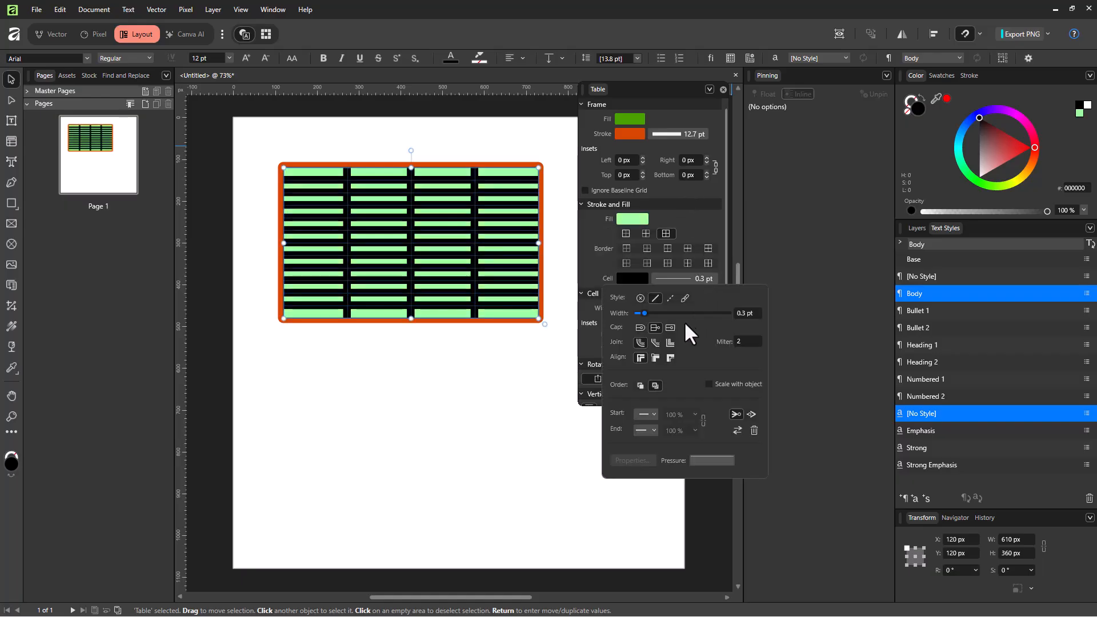
left_click_drag(645, 314, 646, 311)
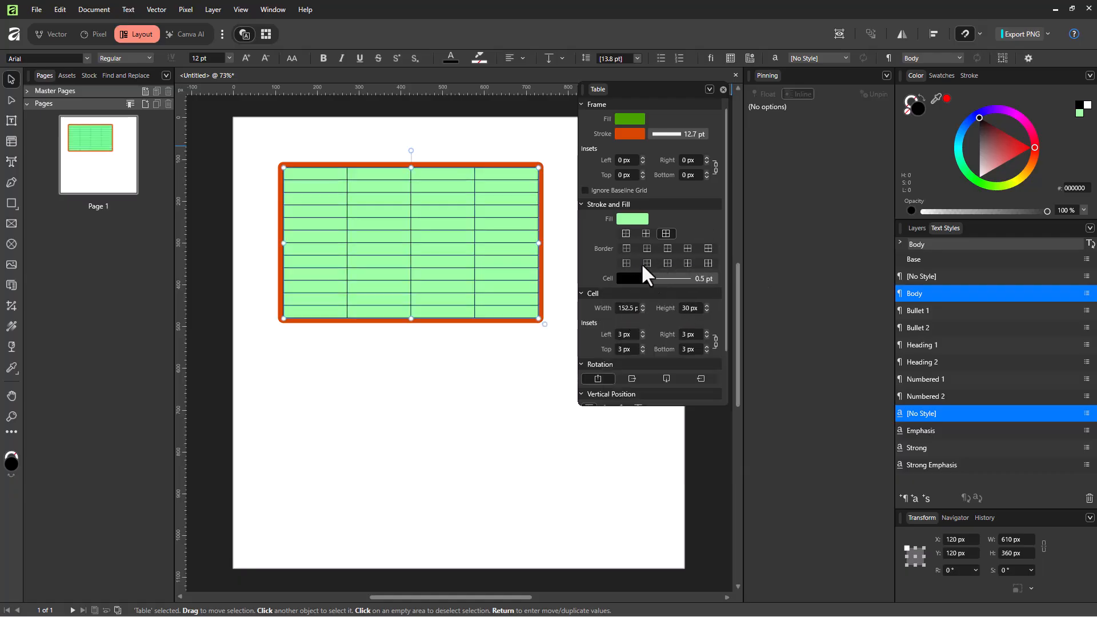
- Set the table's cell borders to a width of 1.2 pt and colour them dark green
left_click(708, 249)
left_click(677, 279)
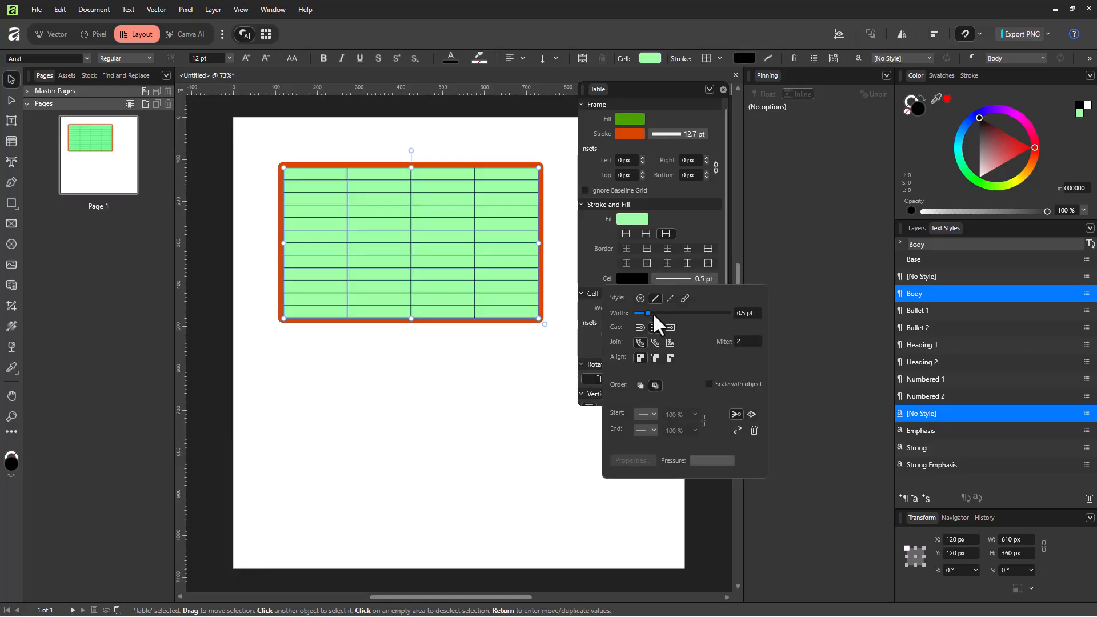
left_click_drag(648, 314, 659, 318)
left_click(638, 286)
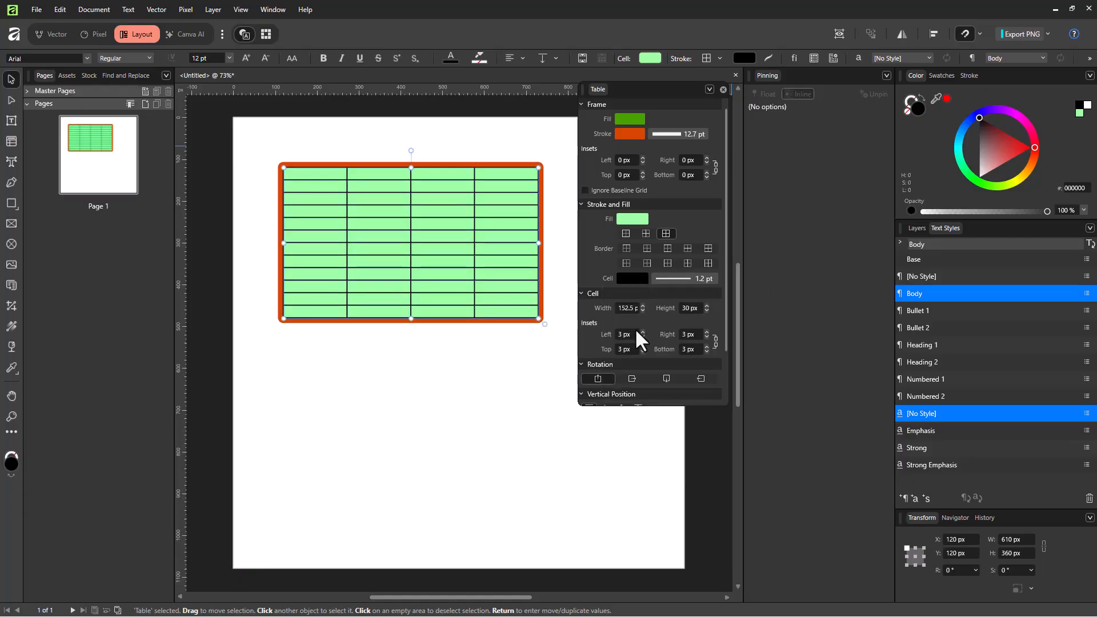
left_click(632, 282)
left_click_drag(600, 341, 613, 341)
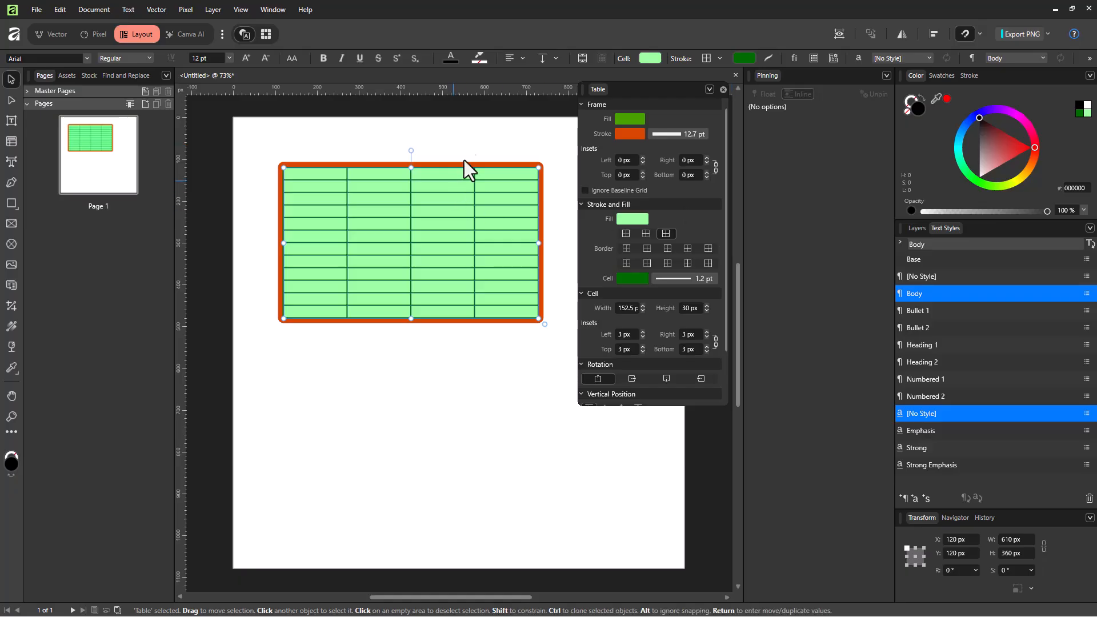
left_click(475, 137)
left_click(476, 200)
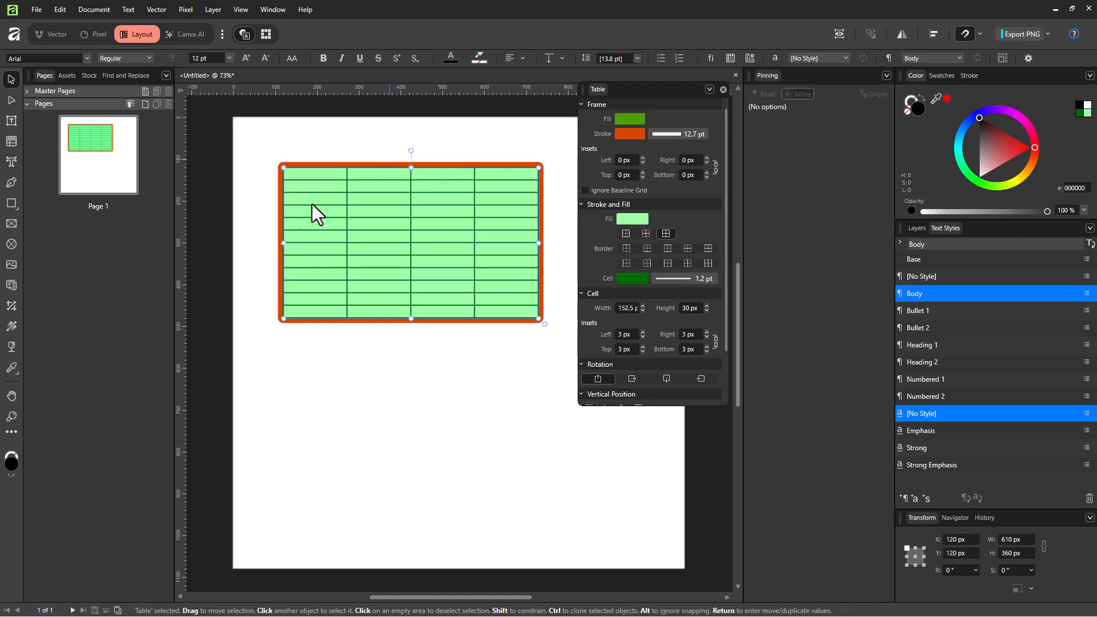
- Switch to the Table tool and deselect the table, keeping the document open
left_click(10, 142)
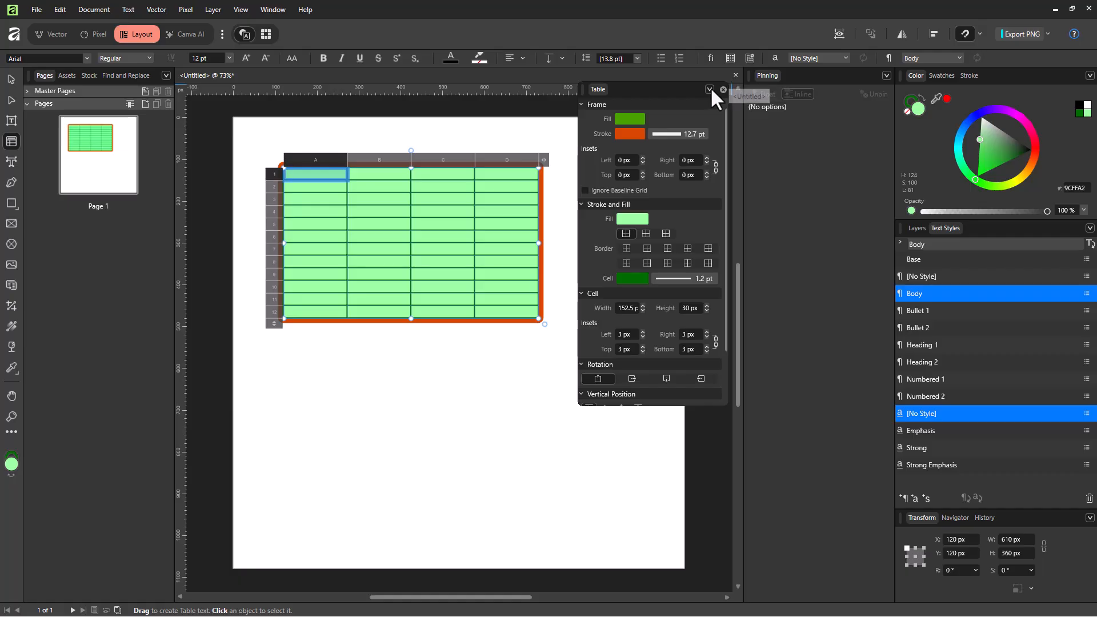
left_click(735, 76)
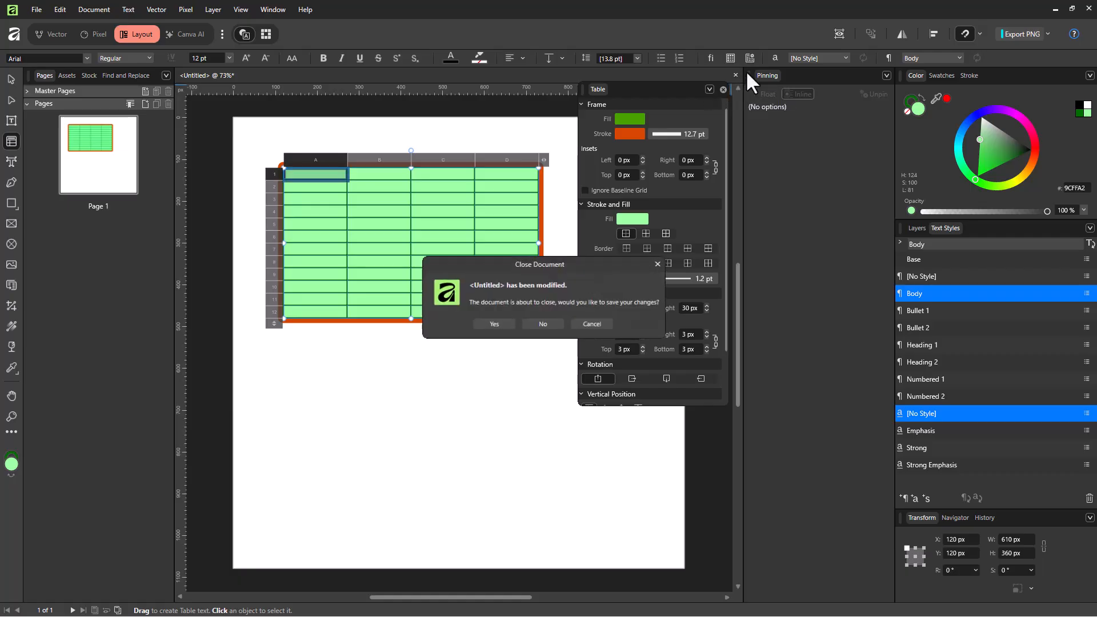
left_click(592, 324)
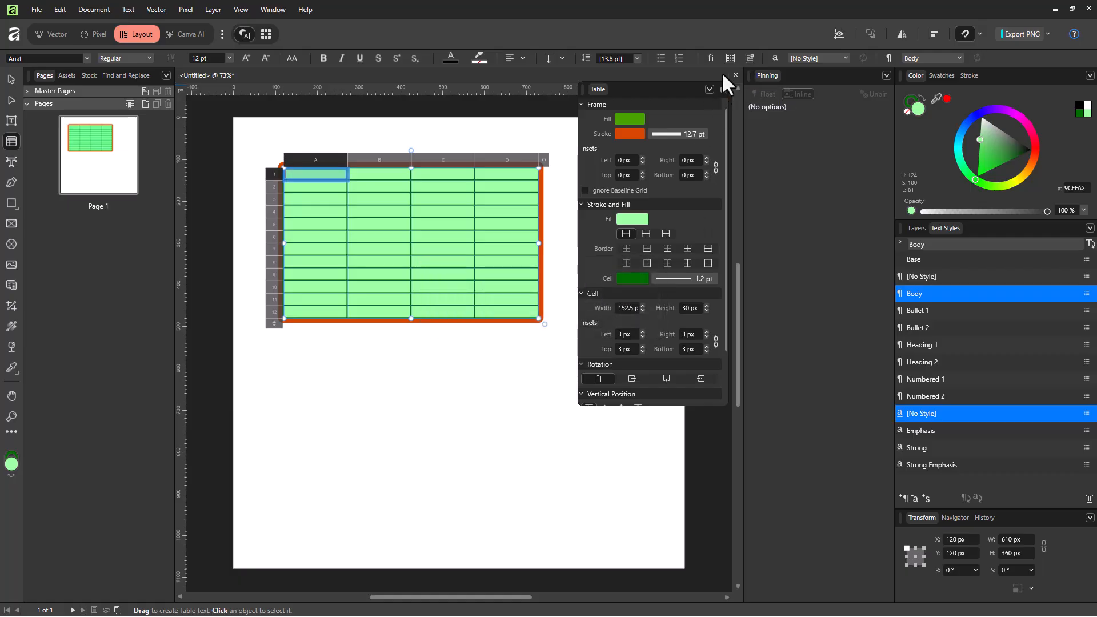
left_click(564, 217)
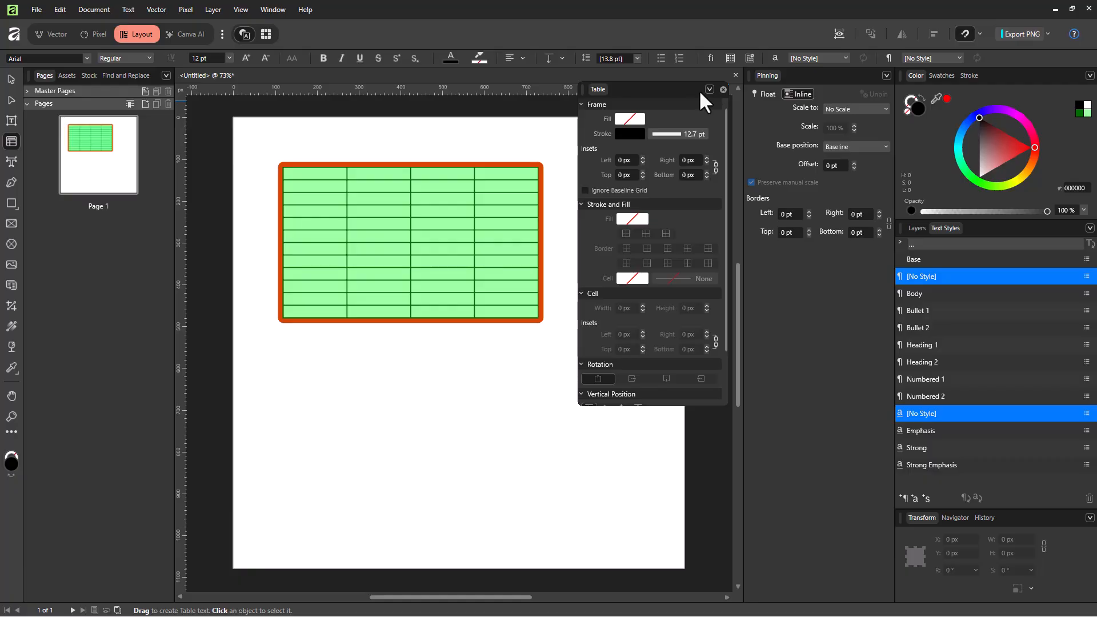
- Close the Table panel and add a new table format from the large green table's styling
left_click(723, 90)
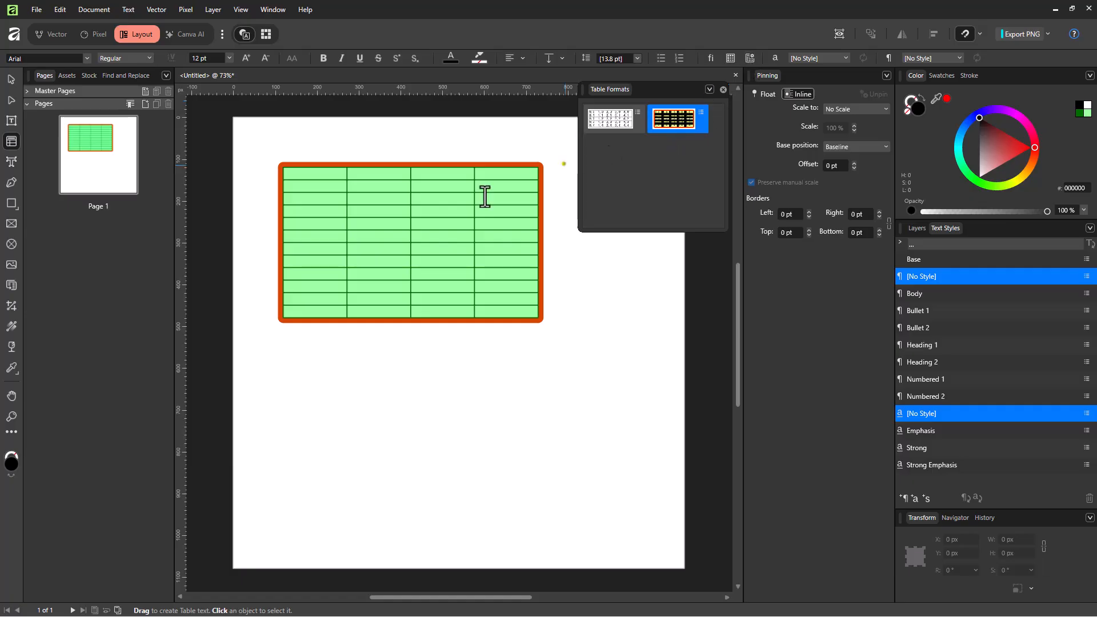
left_click(350, 209)
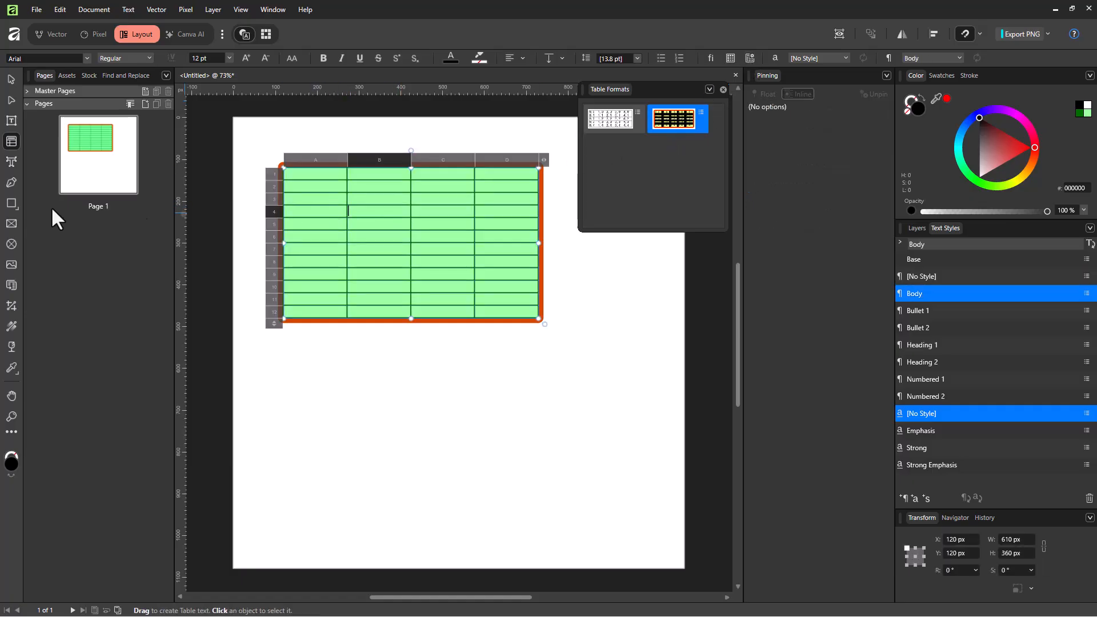
left_click(711, 91)
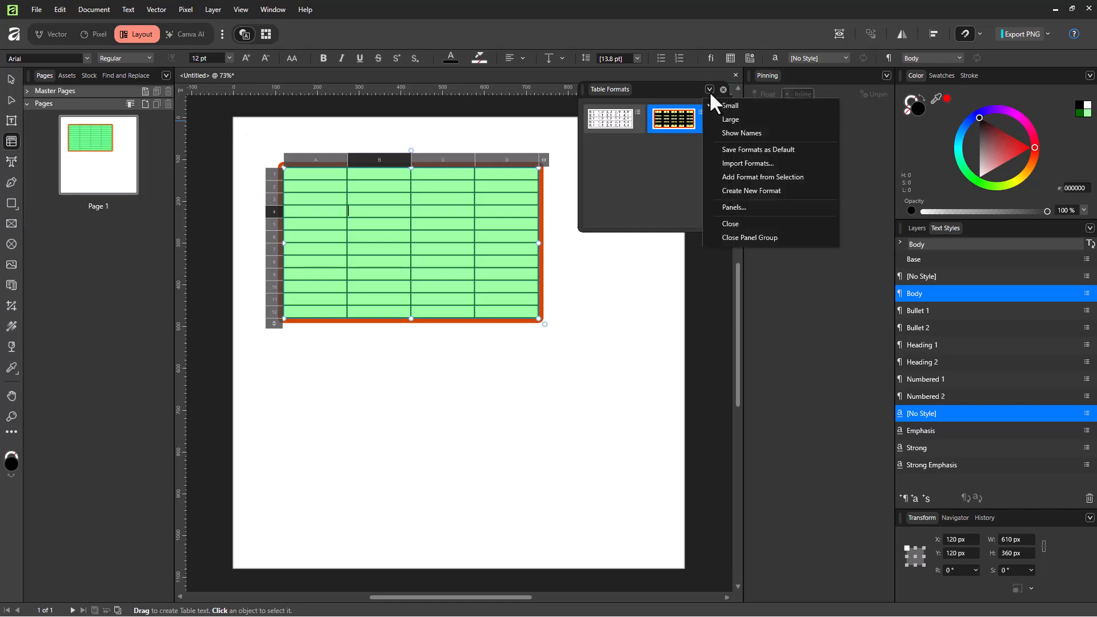
left_click(736, 179)
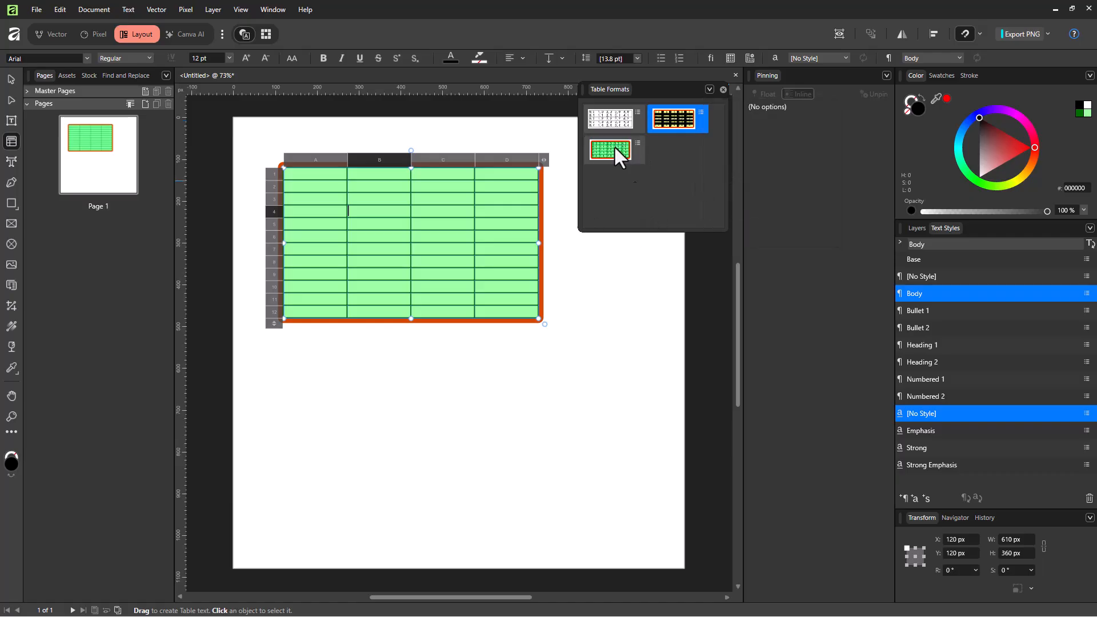
- Draw a plain table about 220 × 230 px near the page's right edge and apply the black-and-yellow format to it
left_click(596, 116)
left_click_drag(568, 259, 660, 355)
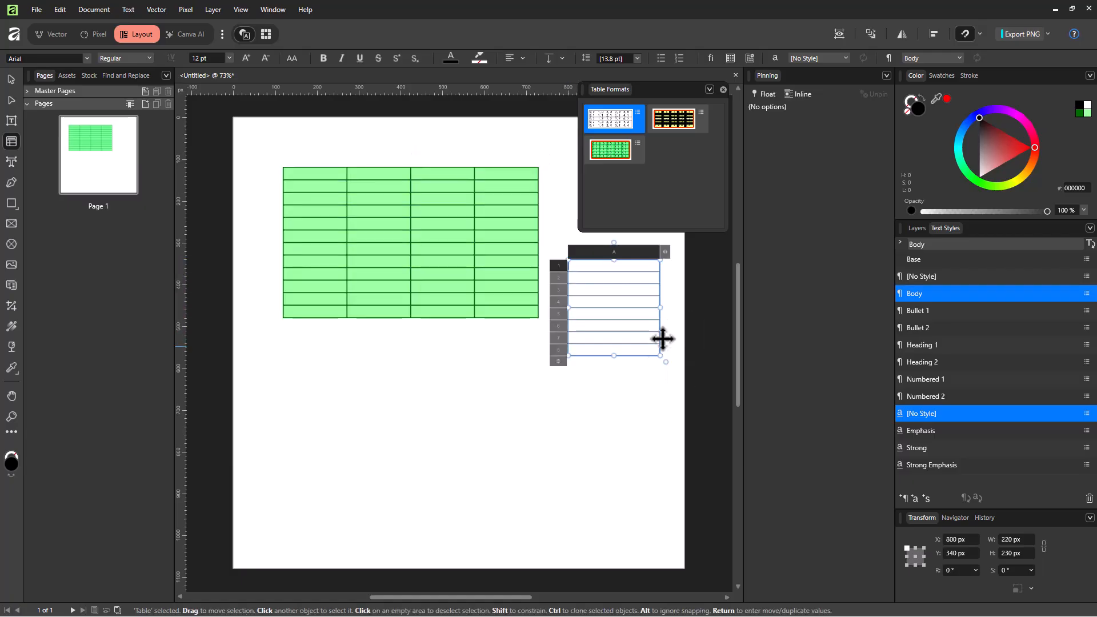
left_click(658, 123)
- Draw a table about 250 × 220 px below the large table and apply the new green format to it
left_click_drag(322, 348, 426, 440)
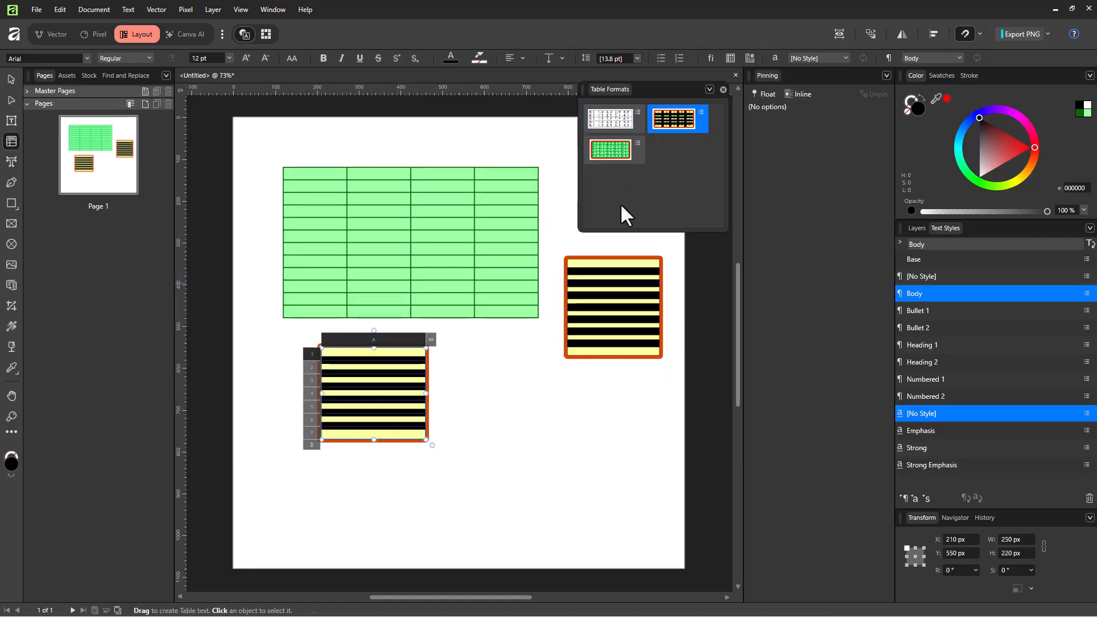
left_click(604, 146)
left_click(609, 121)
left_click(619, 152)
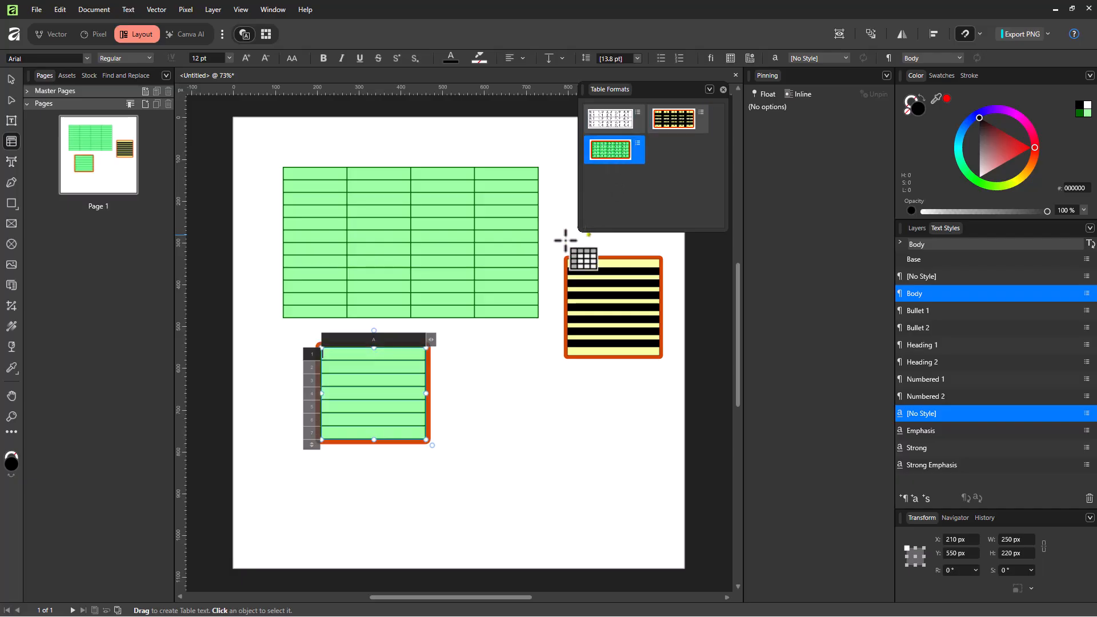
- Try the green, black-and-yellow and plain formats on the large table, finishing with the plain one
left_click(303, 201)
left_click(625, 149)
left_click(678, 125)
left_click(615, 125)
left_click(609, 150)
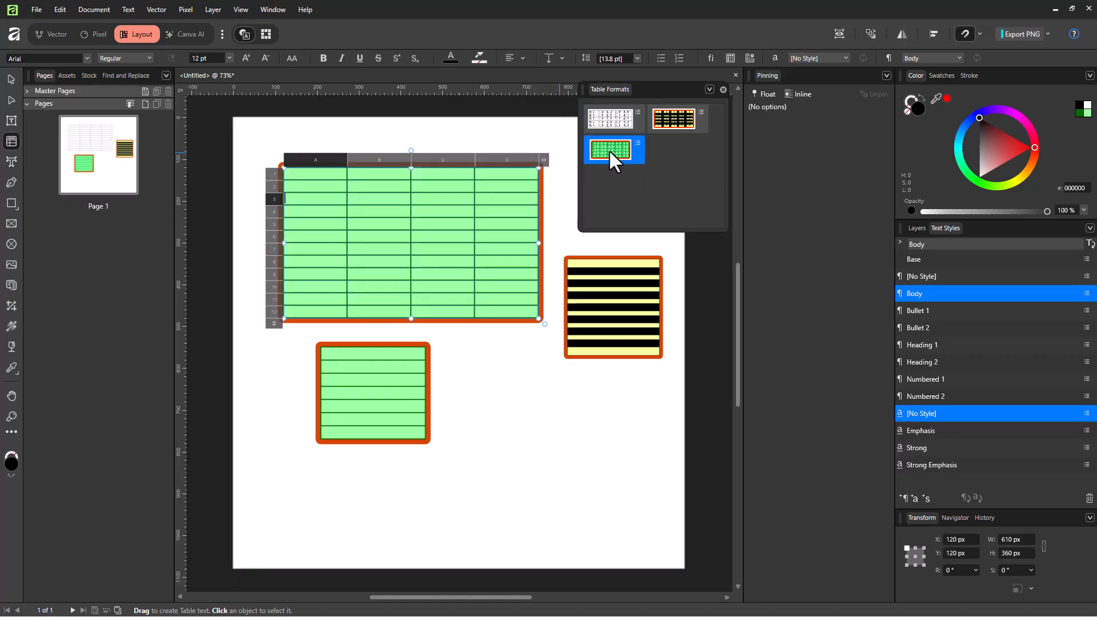
left_click(672, 118)
left_click(615, 150)
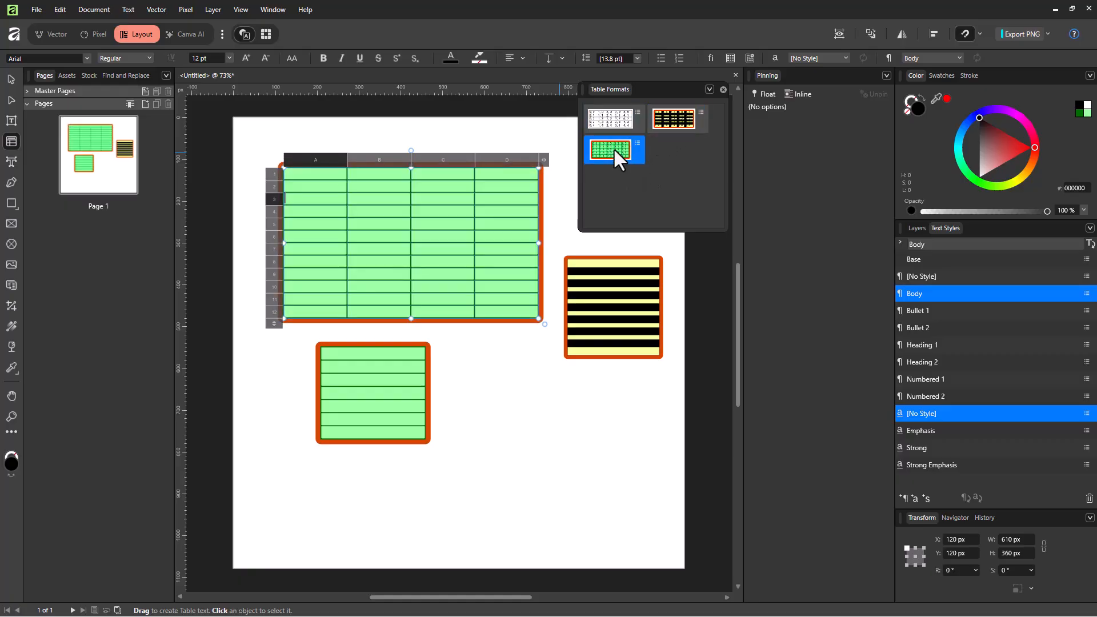
left_click(616, 125)
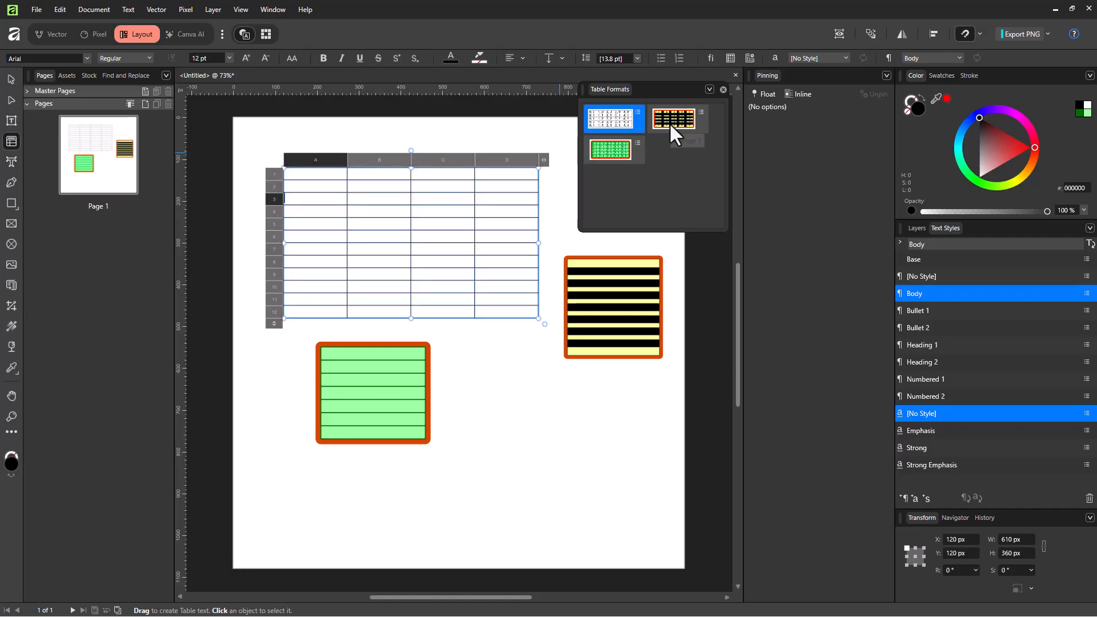
- Draw a table about 360 × 310 px beside the small green table, try the black-and-yellow format, and apply the green format
left_click_drag(484, 372, 636, 503)
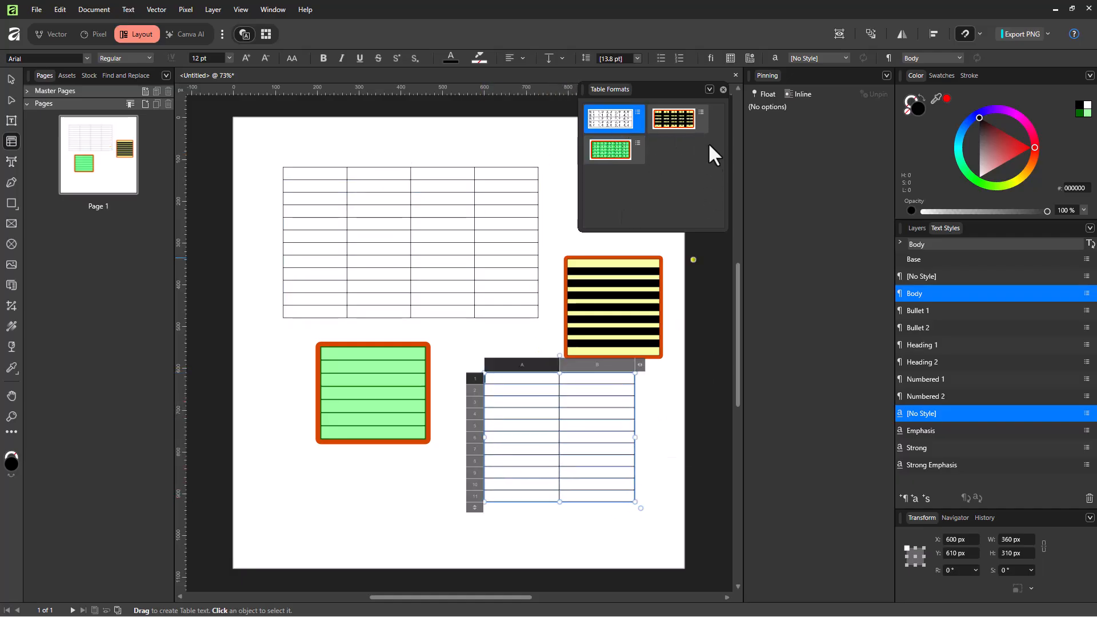
left_click(673, 118)
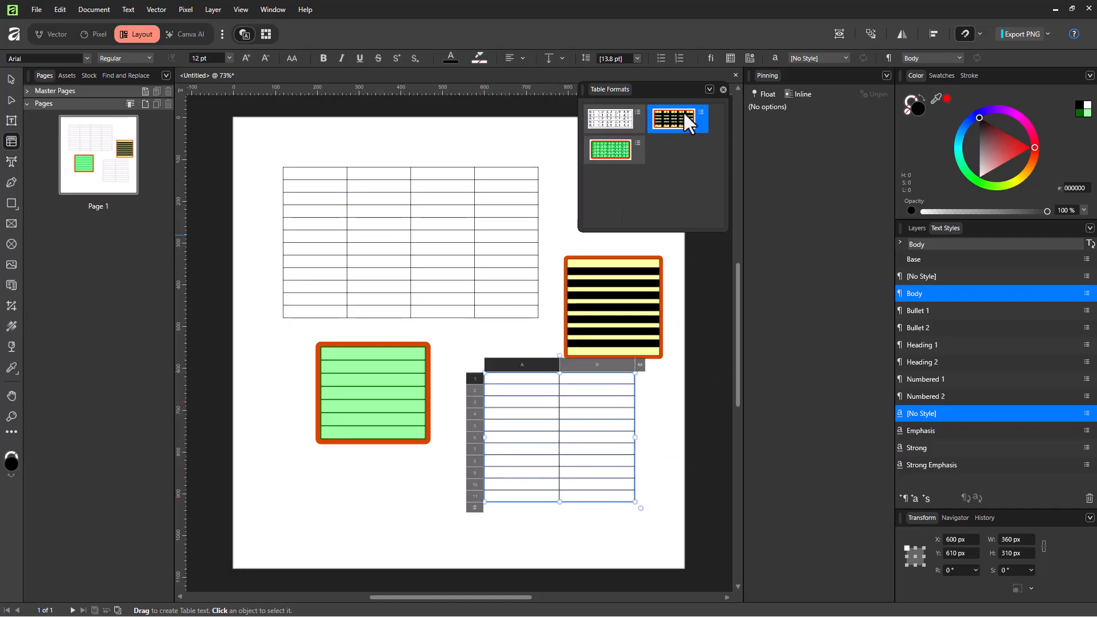
left_click(612, 151)
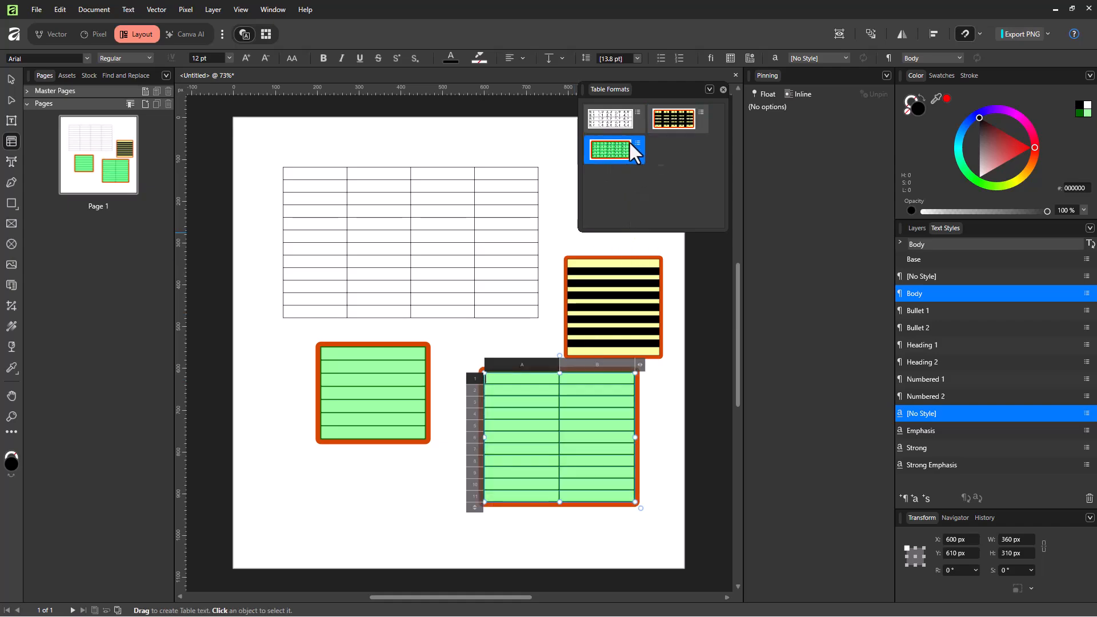